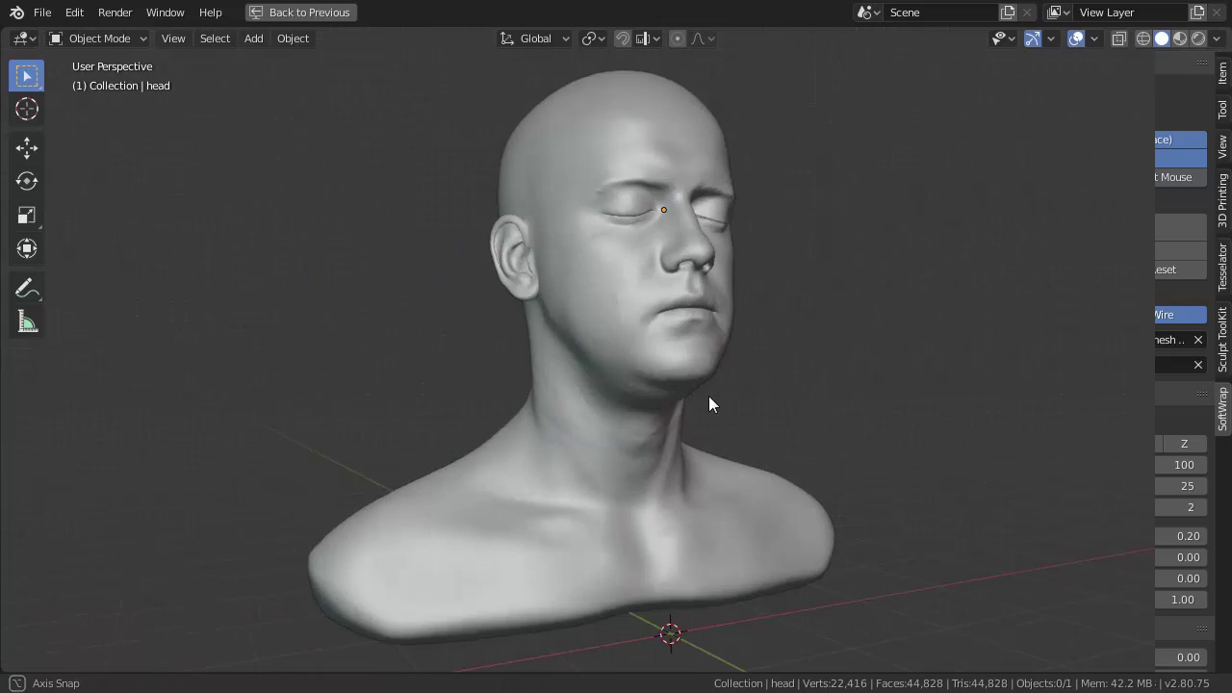
Step: Orbit to a near-profile view of the head and show the SoftWrap tab in the sidebar
{"action": "middle_click_drag", "start_coordinate": [709, 396], "coordinate": [427, 408]}
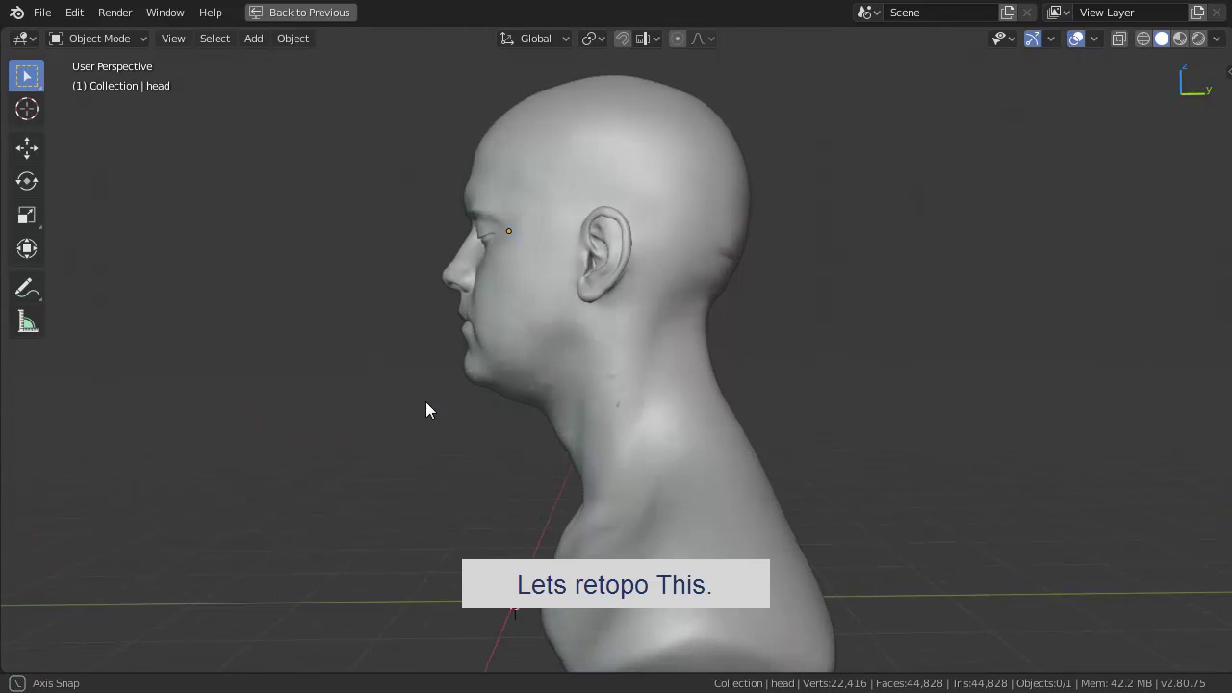
{"action": "middle_click_drag", "start_coordinate": [526, 399], "coordinate": [478, 401]}
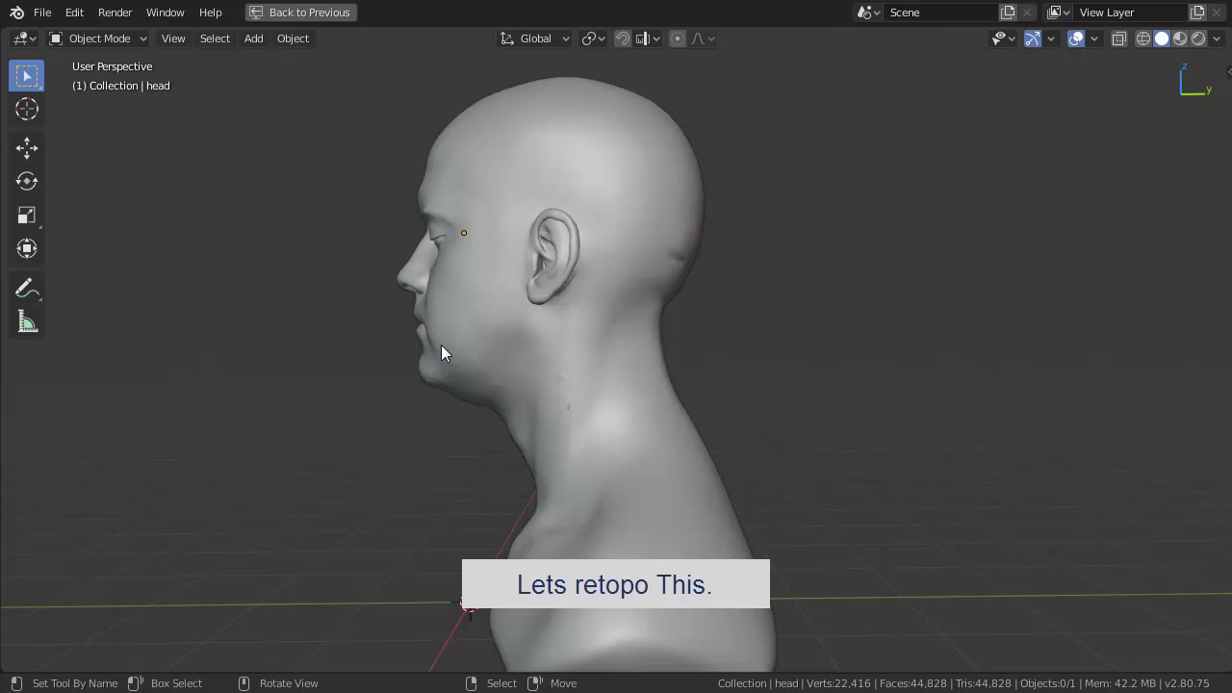
{"action": "key", "text": "n"}
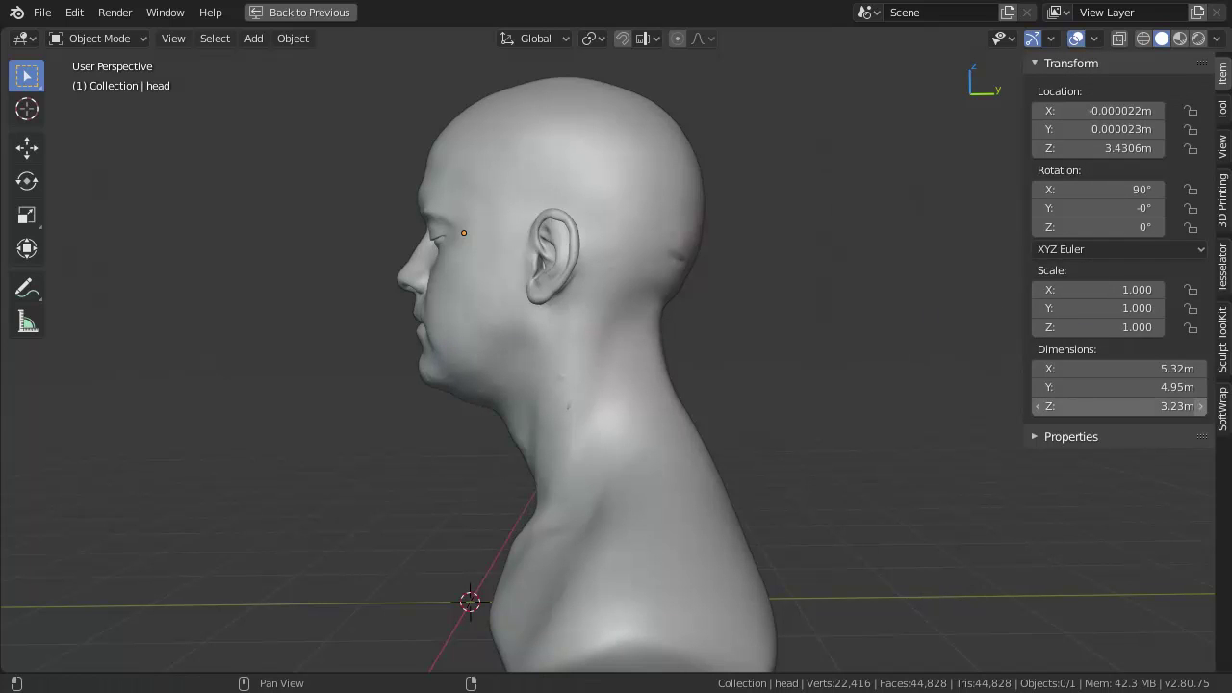
{"action": "left_click", "coordinate": [1223, 409]}
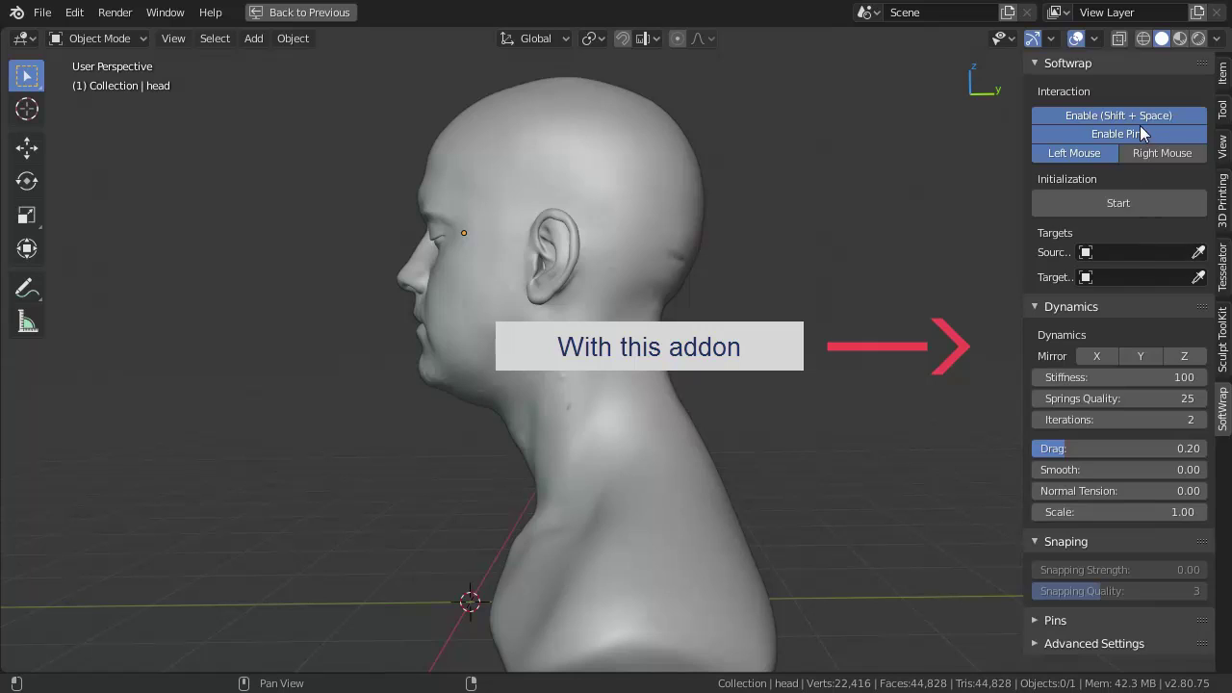
{"action": "left_click", "coordinate": [44, 19]}
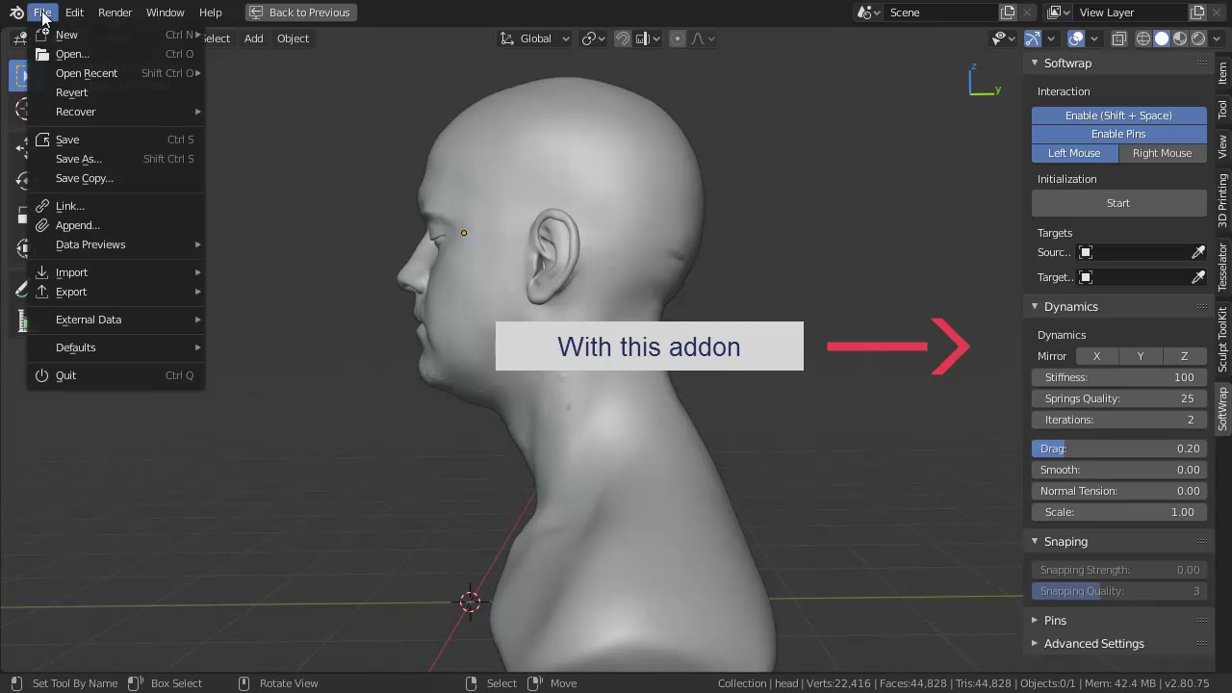
Step: Append the Head Basemesh SImple object from Head Basemesh SImple.blend in the blends folder
{"action": "left_click", "coordinate": [85, 227]}
{"action": "scroll", "coordinate": [88, 231], "scroll_direction": "down", "scroll_amount": 5}
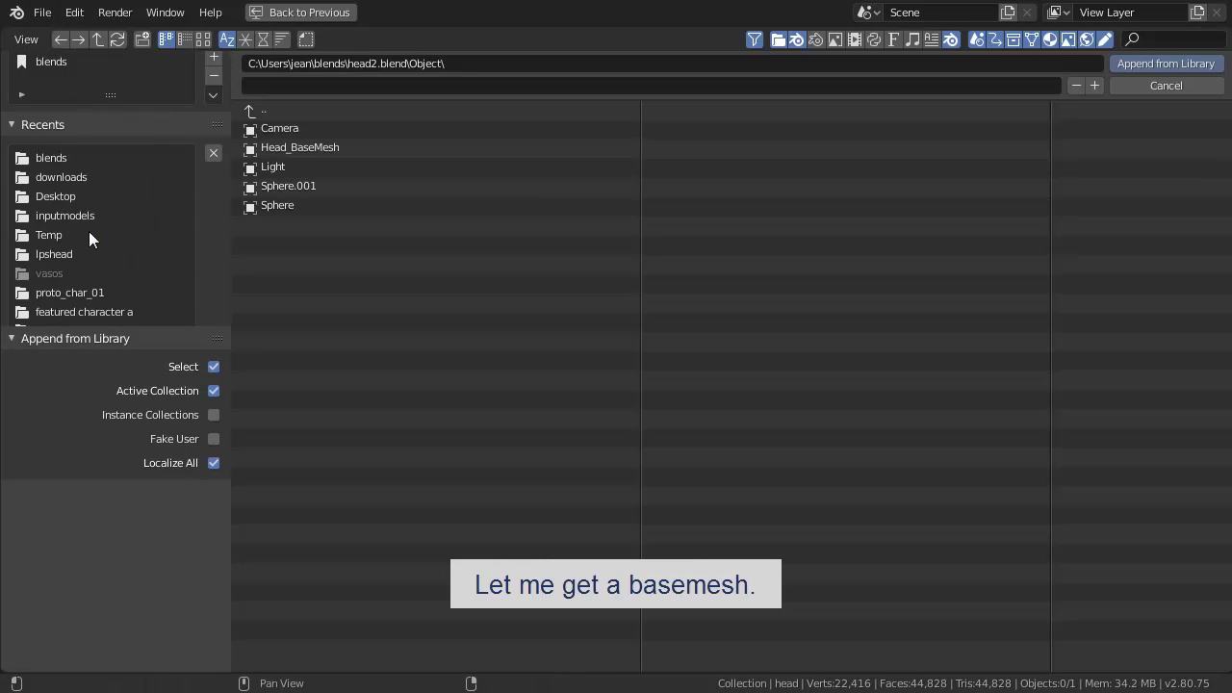
{"action": "left_click", "coordinate": [57, 159]}
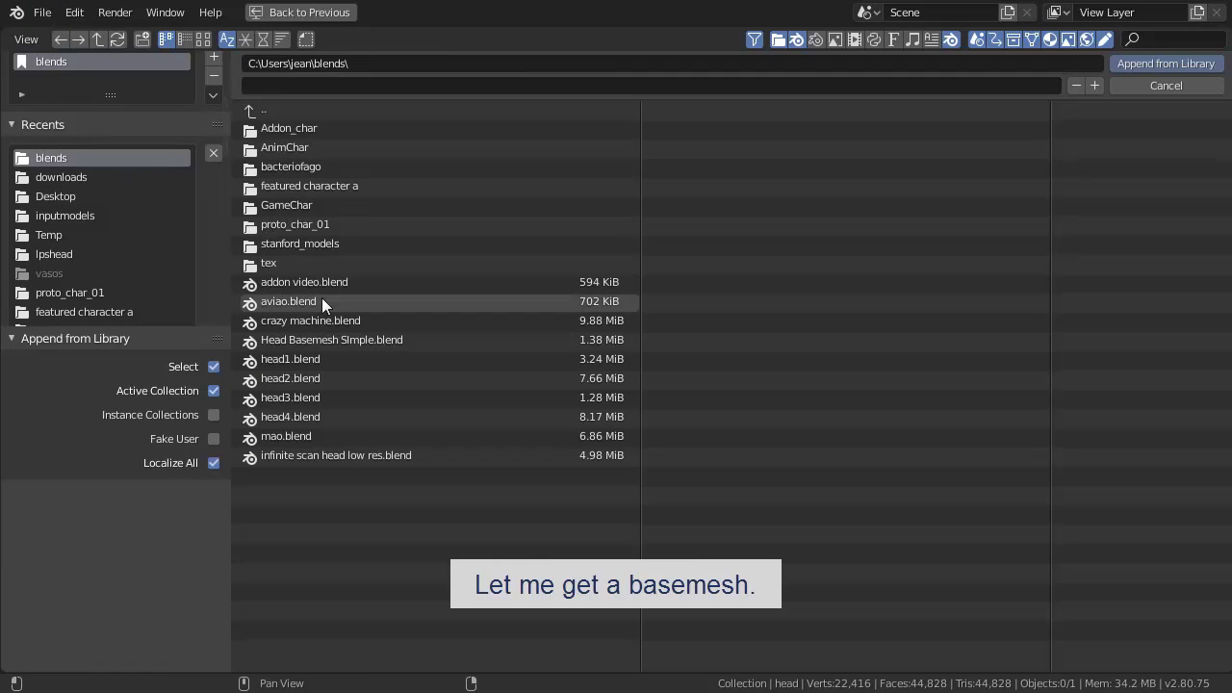
{"action": "double_click", "coordinate": [327, 340]}
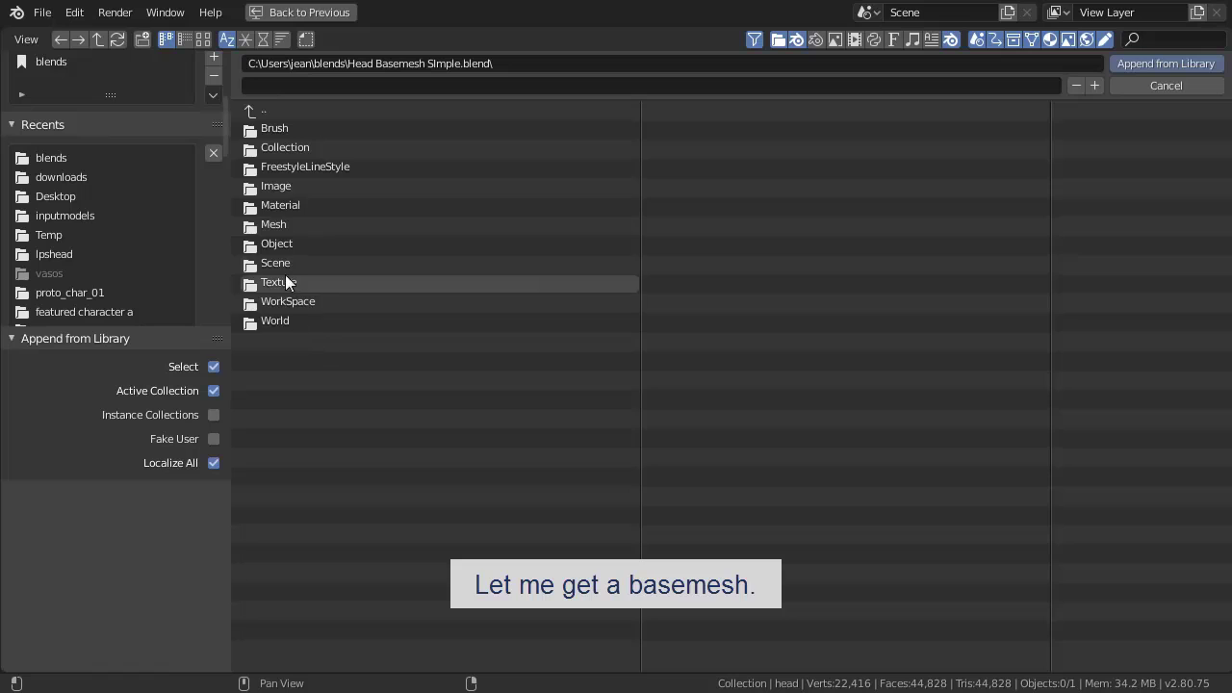
{"action": "left_click", "coordinate": [284, 243]}
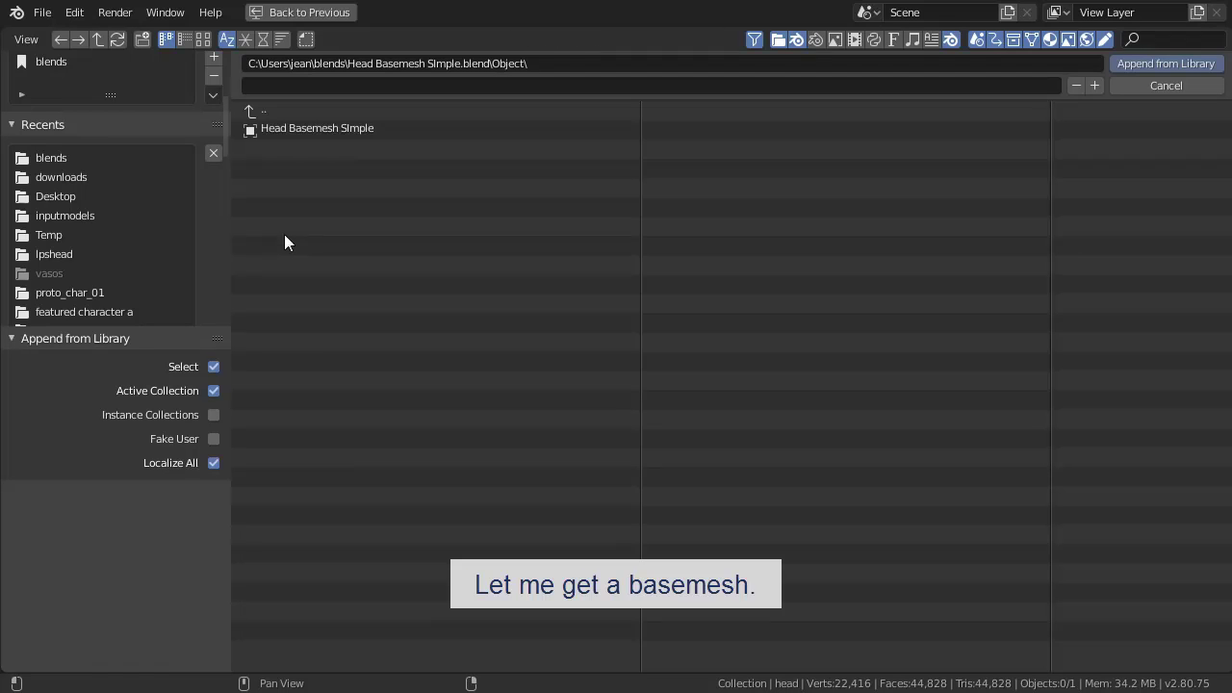
{"action": "double_click", "coordinate": [306, 128]}
Step: Move the basemesh along Y and then Z toward the head scan
{"action": "middle_click_drag", "start_coordinate": [456, 315], "coordinate": [802, 334]}
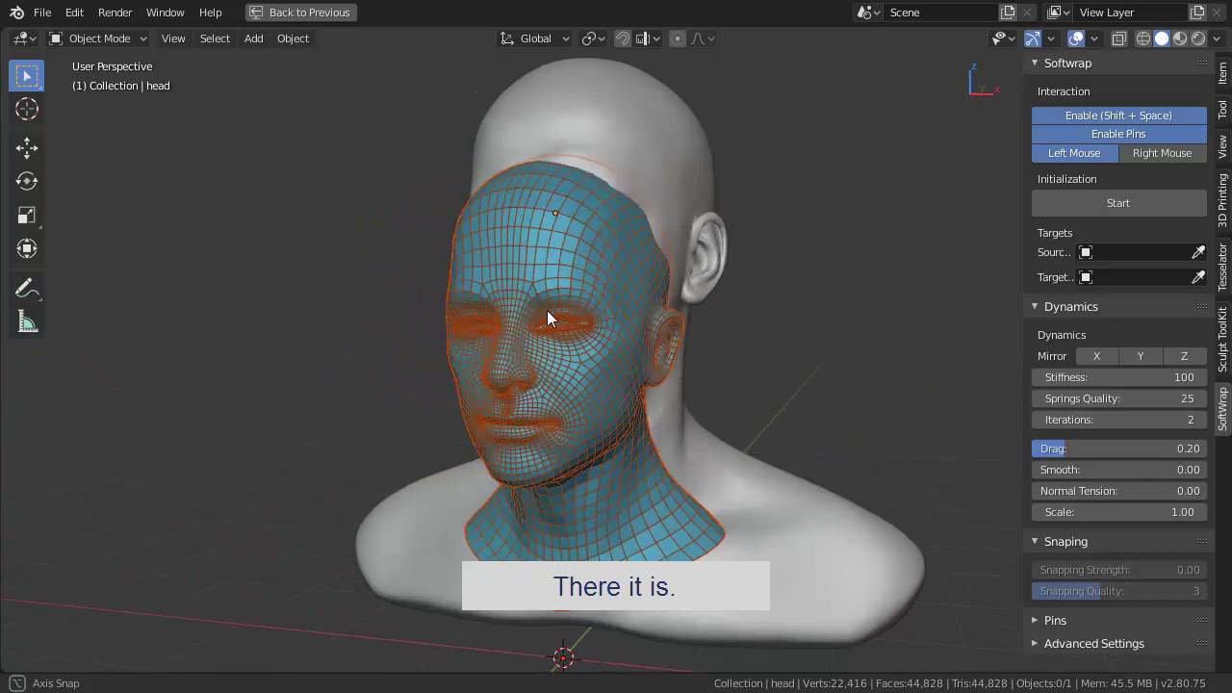
{"action": "middle_click_drag", "start_coordinate": [714, 349], "coordinate": [335, 333]}
{"action": "key", "text": "g"}
{"action": "key", "text": "y"}
{"action": "left_click", "coordinate": [446, 312]}
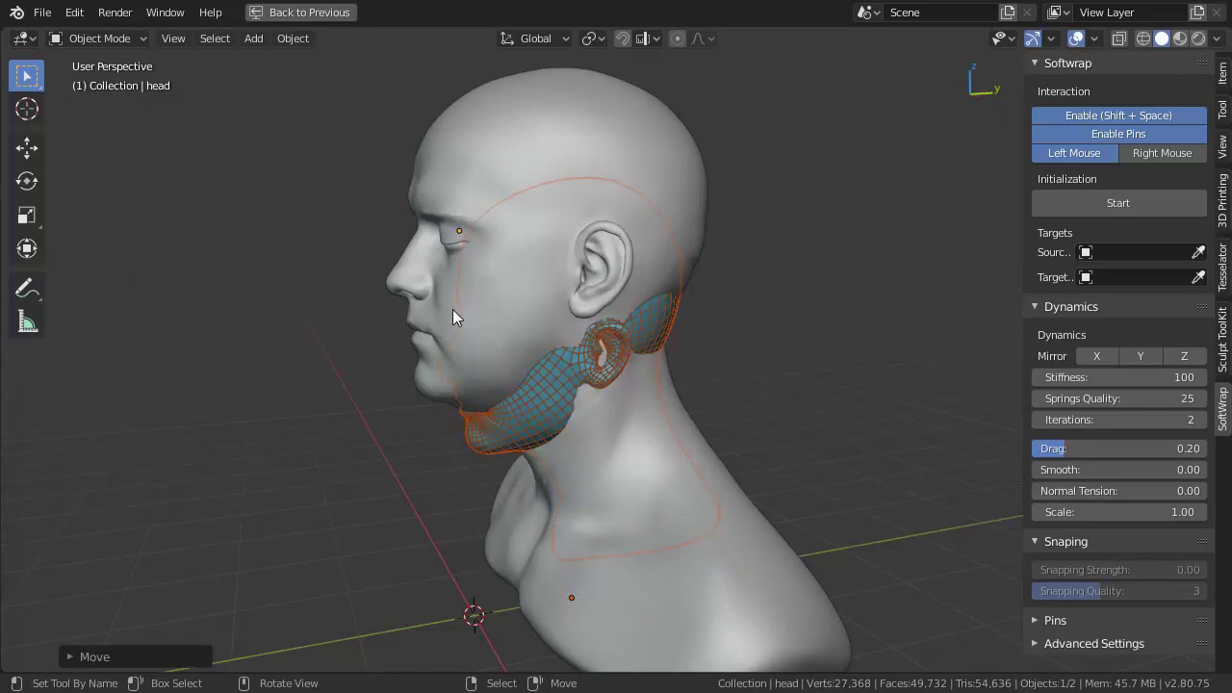
{"action": "key", "text": "g"}
{"action": "key", "text": "z"}
{"action": "left_click", "coordinate": [453, 227]}
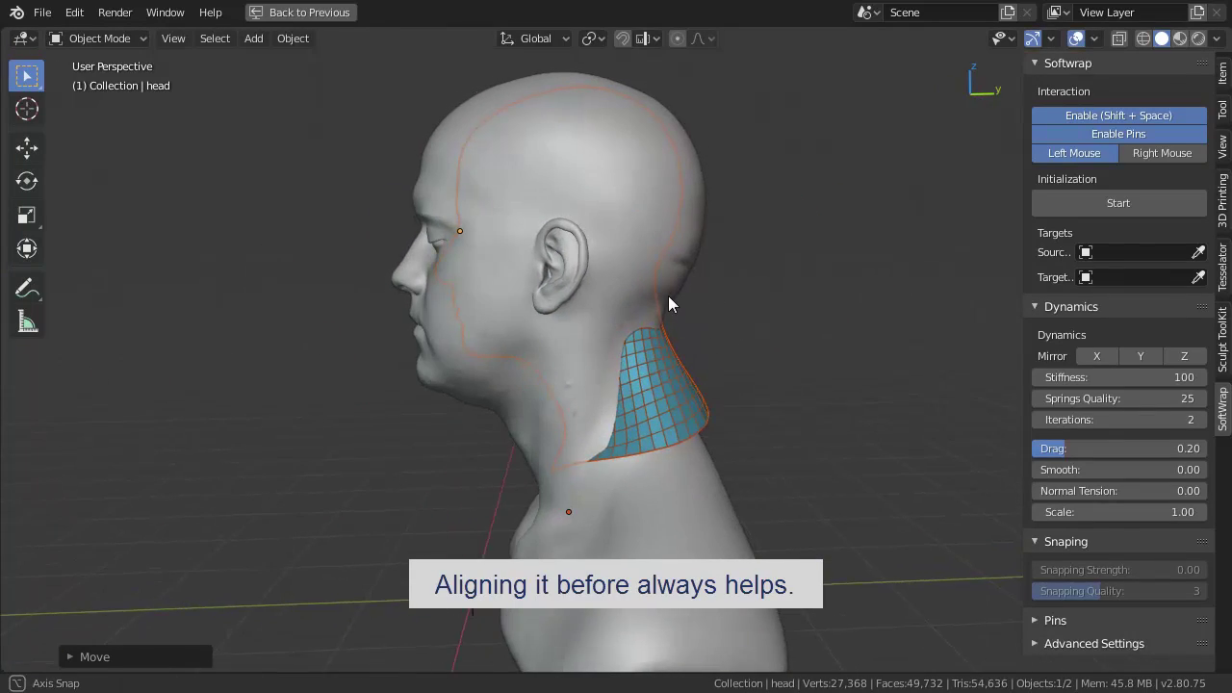
Step: From the right side view, move and enlarge the basemesh over the head
{"action": "mouse_move", "coordinate": [694, 308]}
{"action": "middle_mouse_down"}
{"action": "mouse_move", "coordinate": [652, 297]}
{"action": "mouse_move", "coordinate": [785, 304]}
{"action": "middle_mouse_up"}
{"action": "key", "text": "g"}
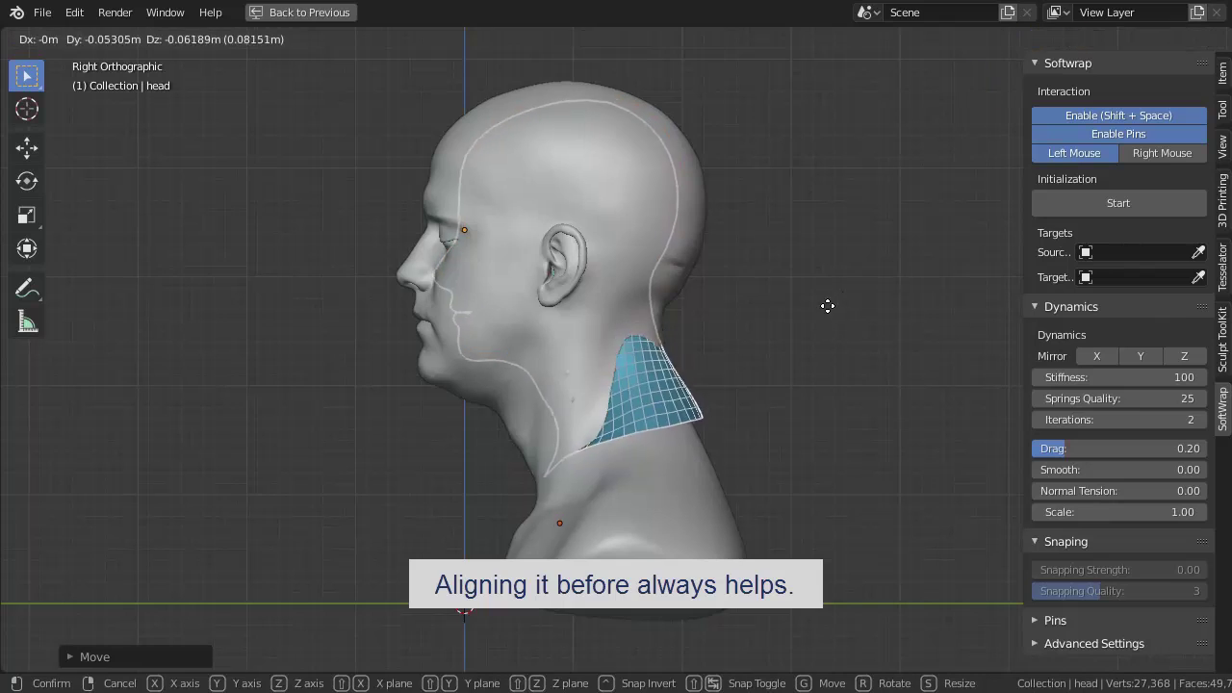
{"action": "left_click", "coordinate": [815, 324]}
{"action": "key", "text": "s"}
{"action": "left_click", "coordinate": [872, 285]}
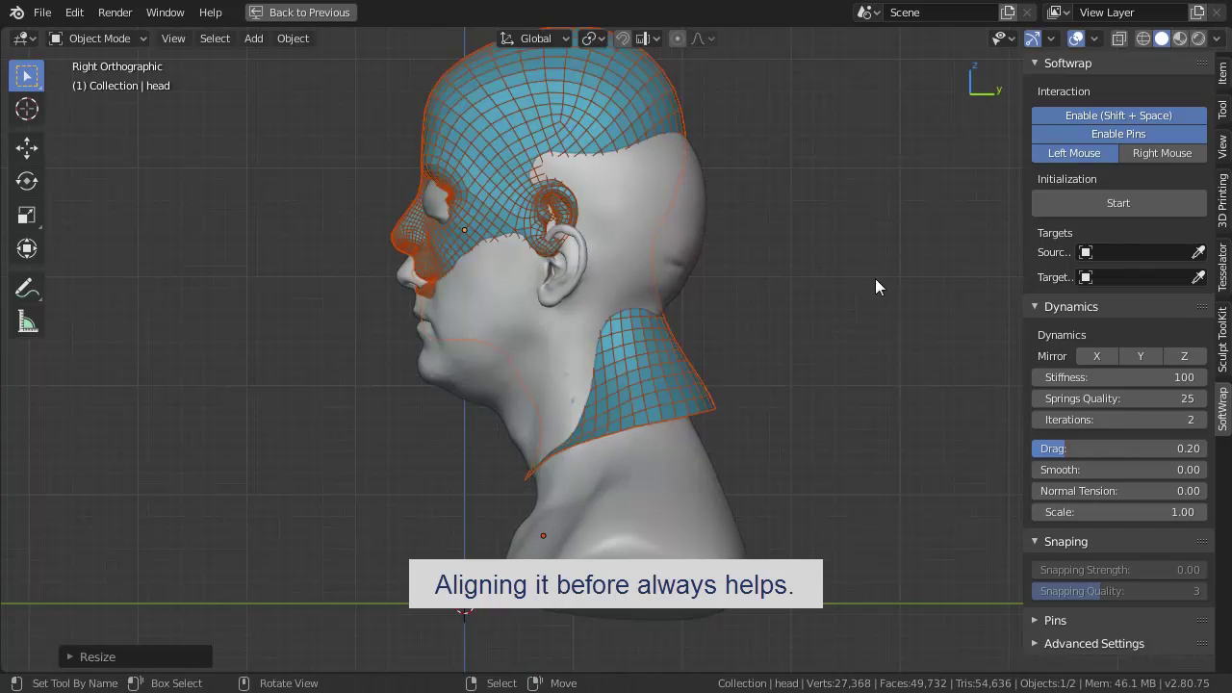
{"action": "key", "text": "g"}
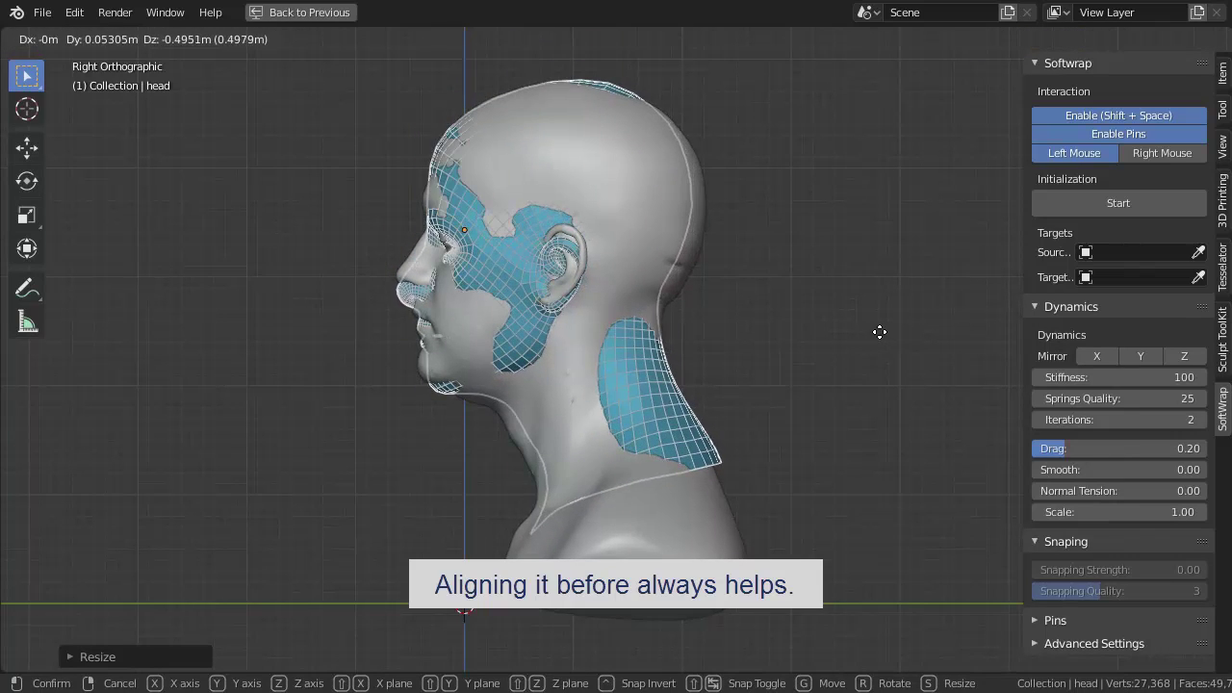
{"action": "left_click", "coordinate": [880, 333]}
Step: Rotate the basemesh to match the head's tilt and refine its size and position
{"action": "key", "text": "r"}
{"action": "left_click", "coordinate": [891, 310]}
{"action": "key", "text": "g"}
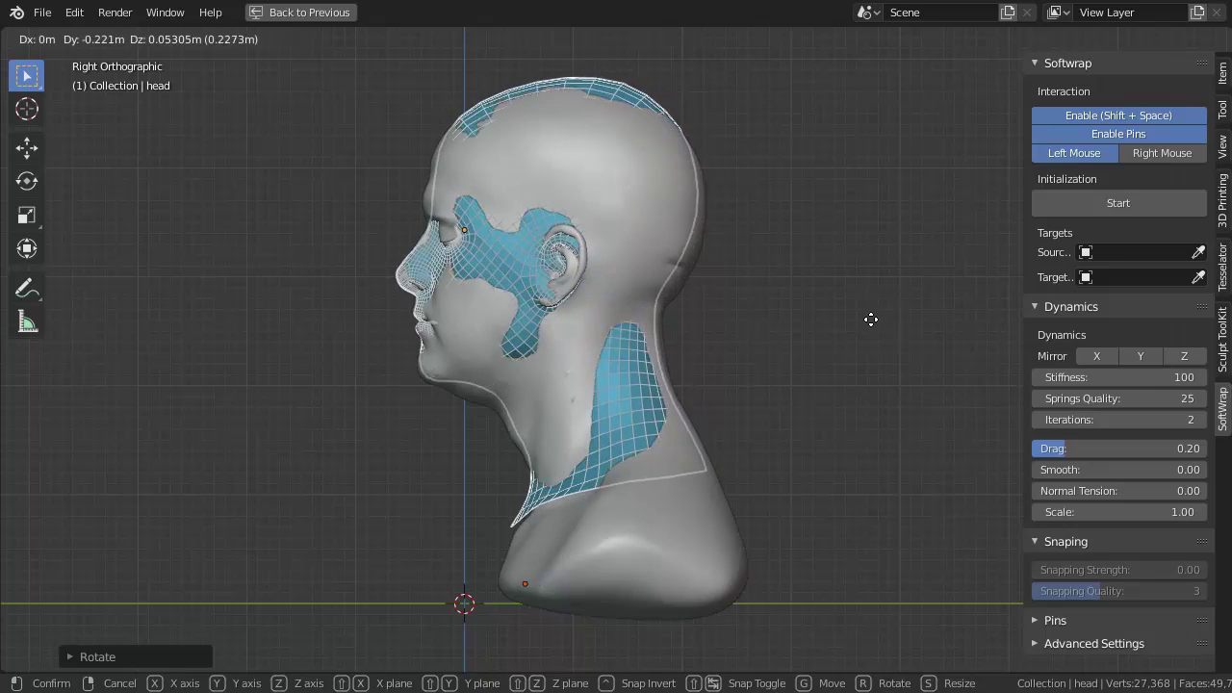
{"action": "left_click", "coordinate": [871, 324]}
{"action": "scroll", "coordinate": [876, 320], "scroll_direction": "up", "scroll_amount": 5}
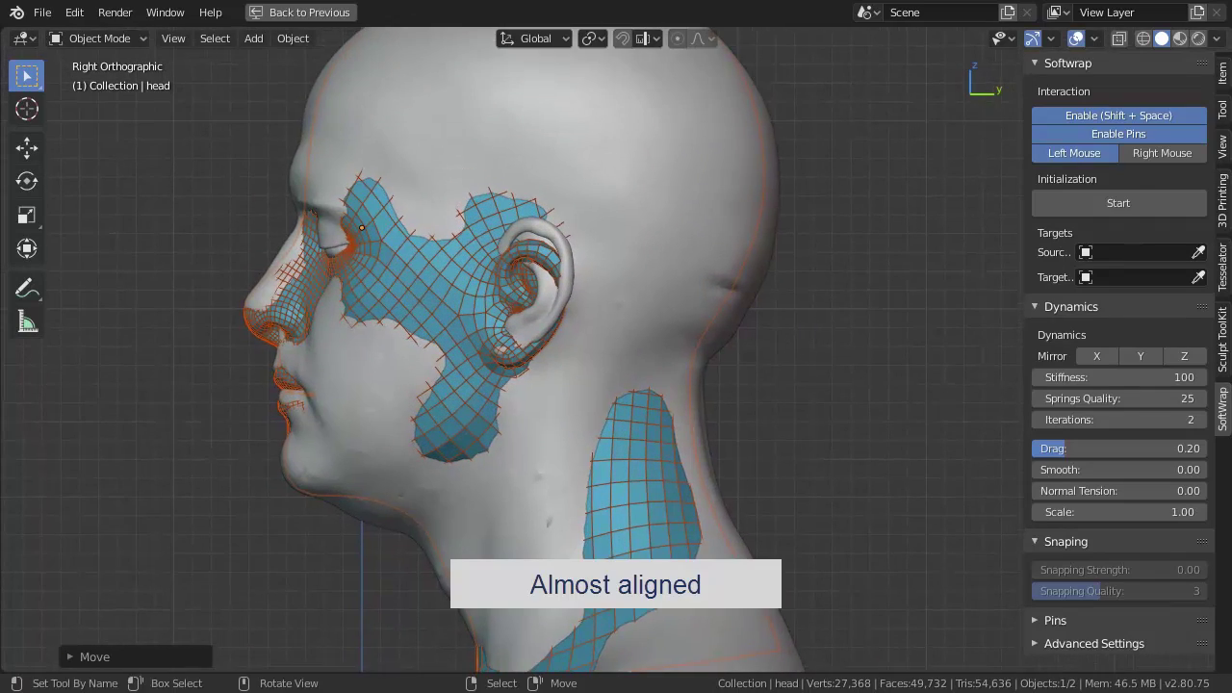
{"action": "key", "text": "s"}
{"action": "left_click", "coordinate": [837, 300]}
{"action": "key", "text": "g"}
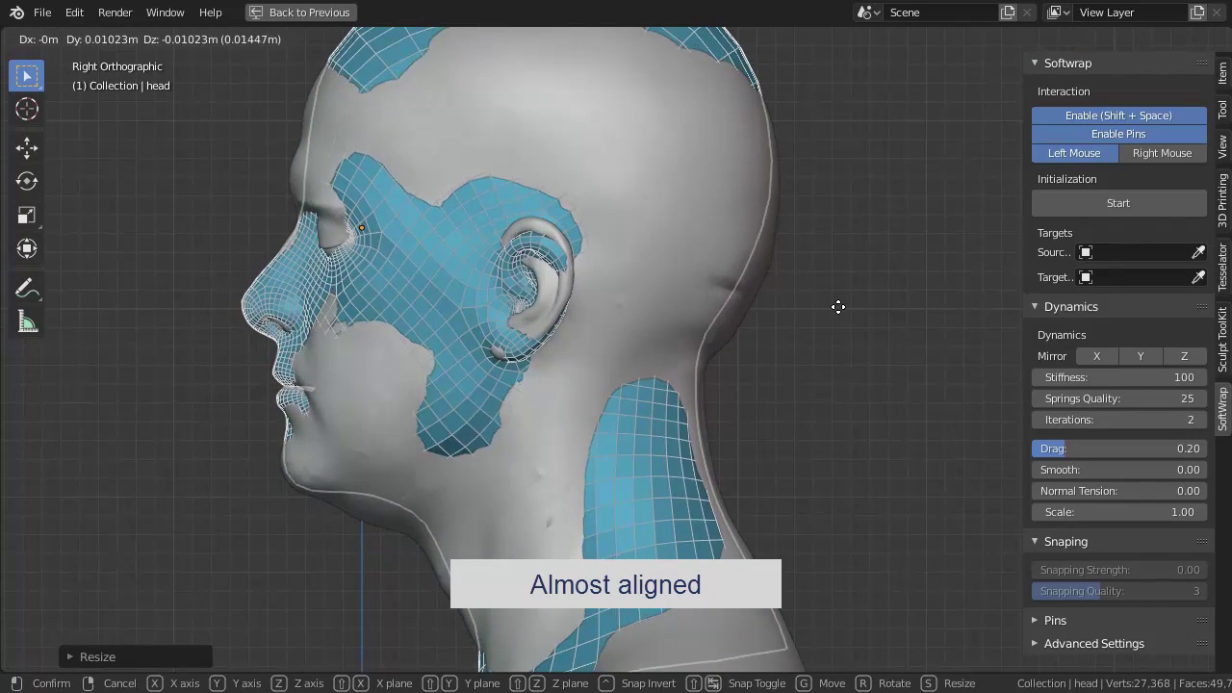
{"action": "left_click", "coordinate": [836, 305]}
Step: Check the alignment in front and side orthographic views, then deselect everything
{"action": "mouse_move", "coordinate": [837, 304]}
{"action": "middle_mouse_down"}
{"action": "mouse_move", "coordinate": [535, 425]}
{"action": "mouse_move", "coordinate": [410, 420]}
{"action": "middle_mouse_up"}
{"action": "key", "text": "KP_1"}
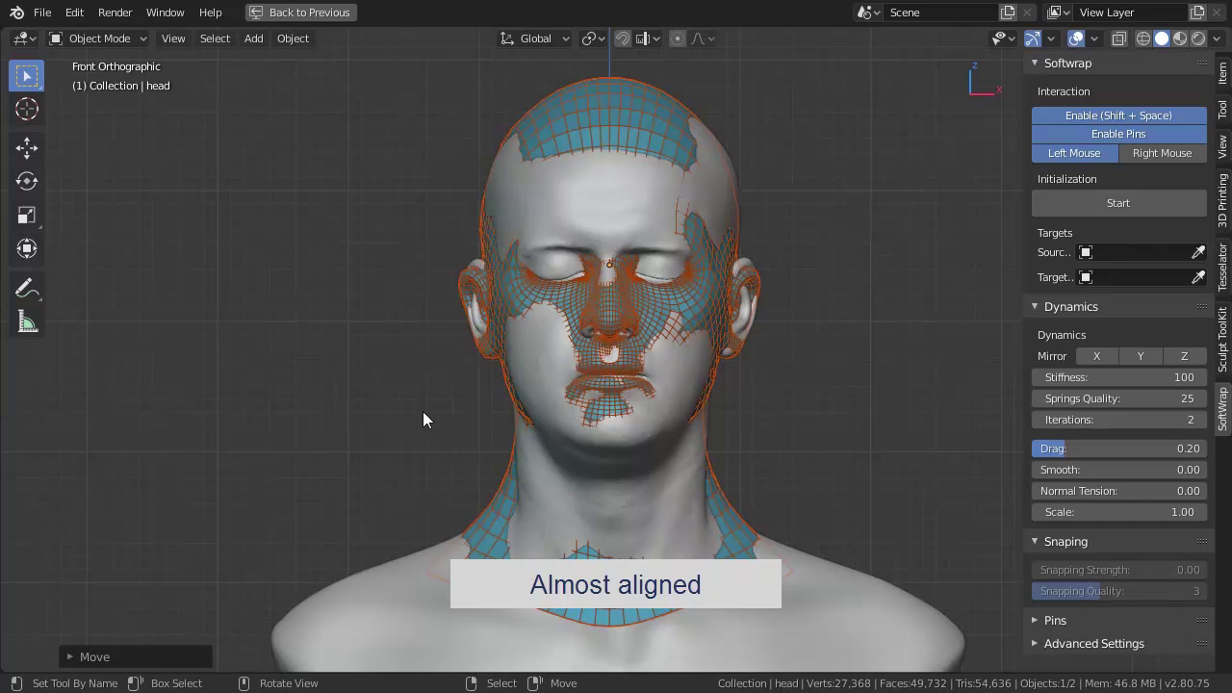
{"action": "key", "text": "KP_3"}
{"action": "key", "text": "KP_1"}
{"action": "scroll", "coordinate": [426, 394], "scroll_direction": "up", "scroll_amount": 3}
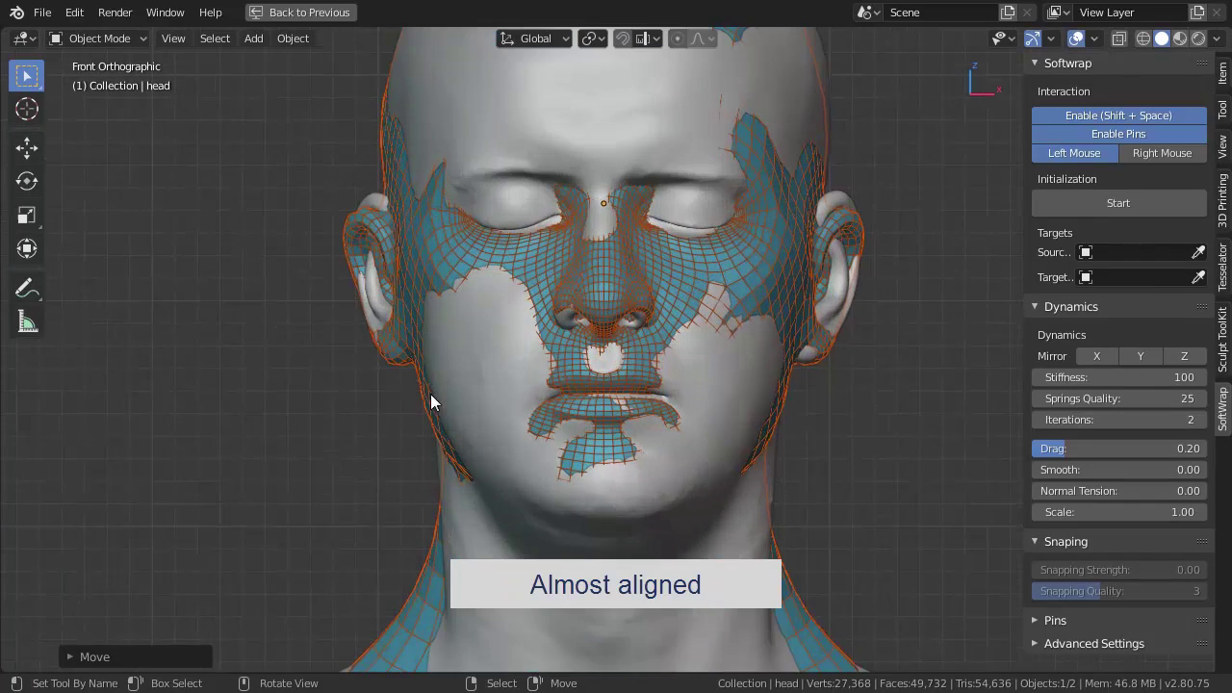
{"action": "key", "text": "alt+a"}
{"action": "middle_click_drag", "start_coordinate": [712, 451], "coordinate": [658, 518], "text": "shift"}
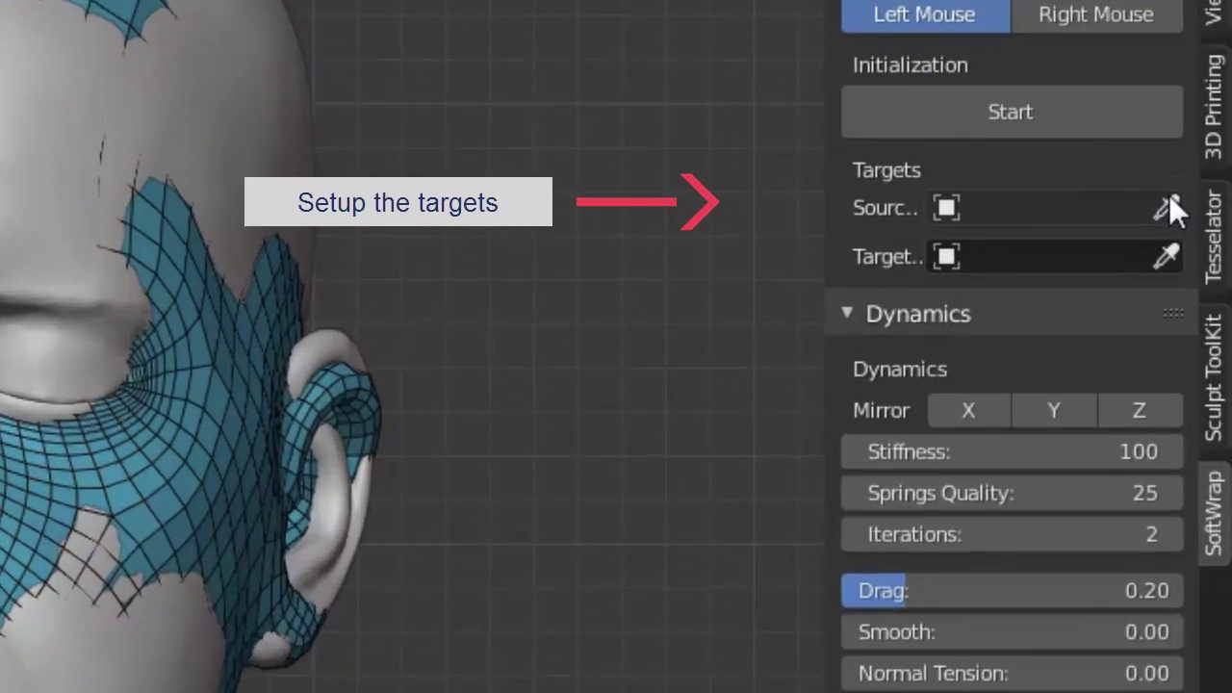
Step: Set the SoftWrap Source to Head Basemesh SImple and the Target to head
{"action": "left_click", "coordinate": [1159, 252]}
{"action": "type", "text": "head"}
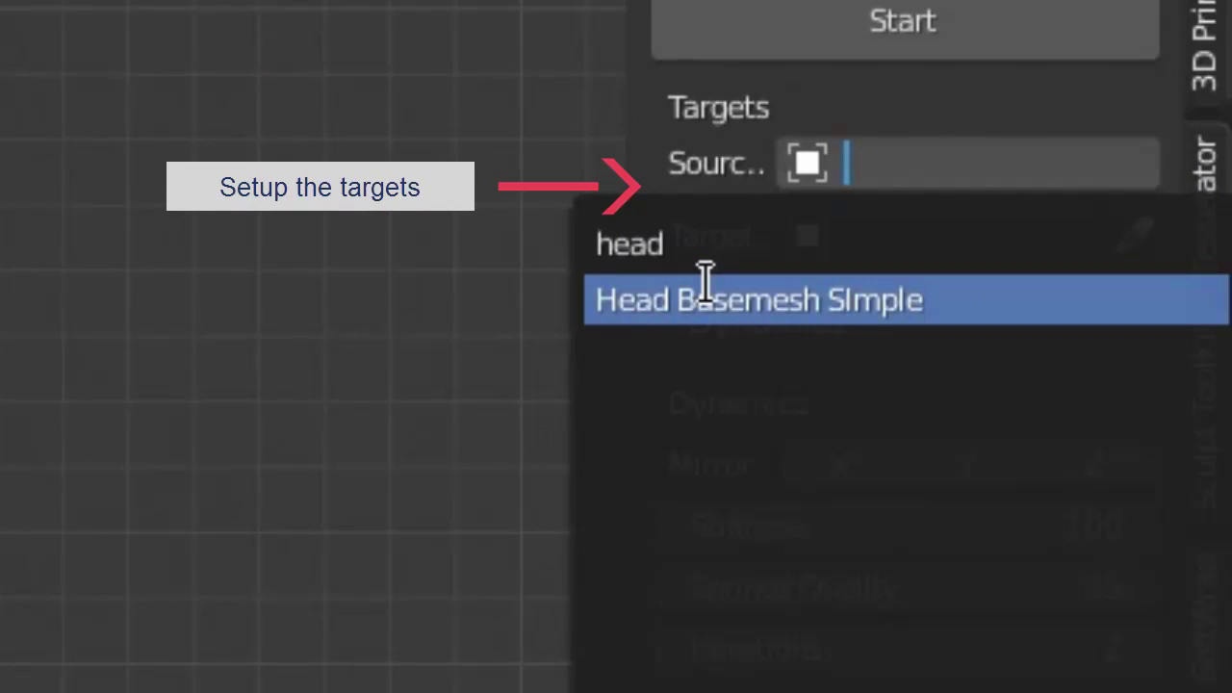
{"action": "left_click", "coordinate": [705, 284]}
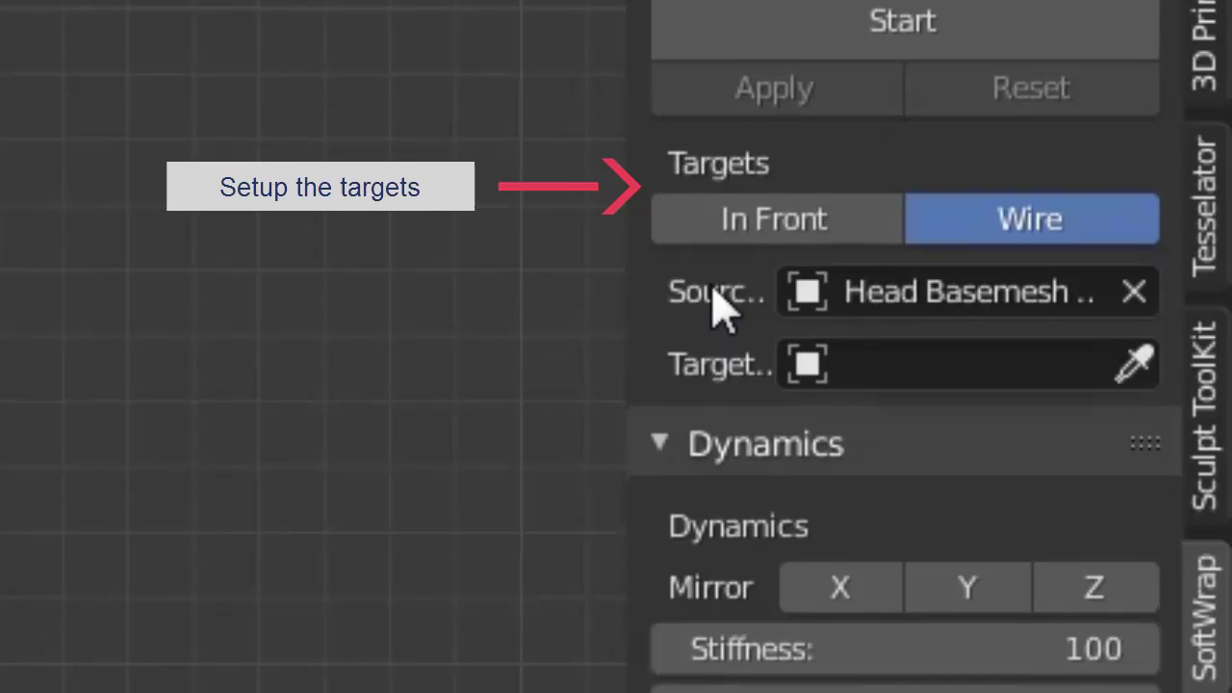
{"action": "left_click", "coordinate": [927, 377]}
{"action": "left_click", "coordinate": [642, 431]}
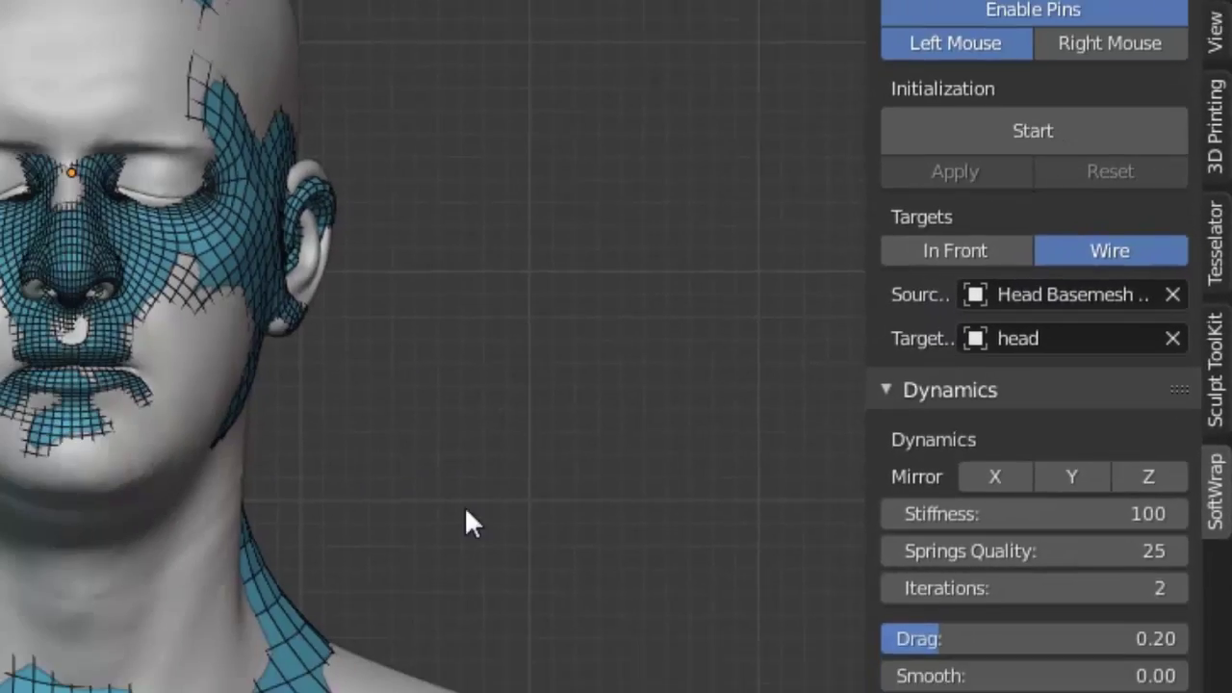
{"action": "scroll", "coordinate": [1130, 540], "scroll_direction": "down", "scroll_amount": 1}
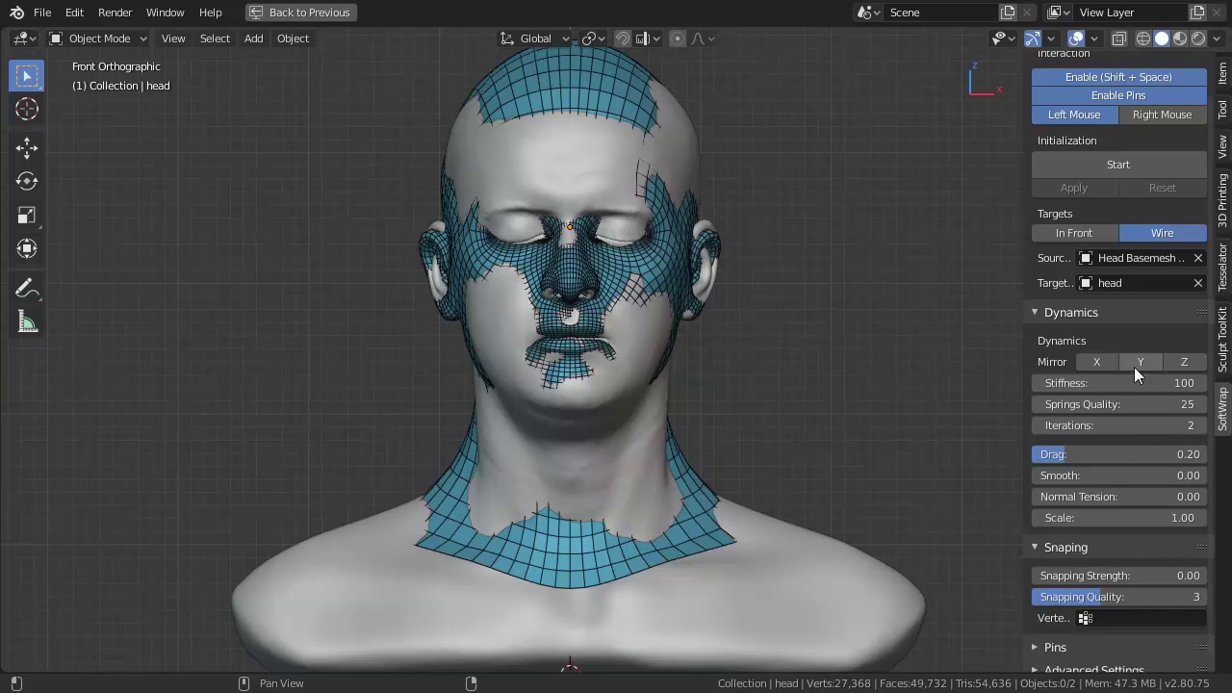
{"action": "scroll", "coordinate": [1134, 367], "scroll_direction": "up", "scroll_amount": 1}
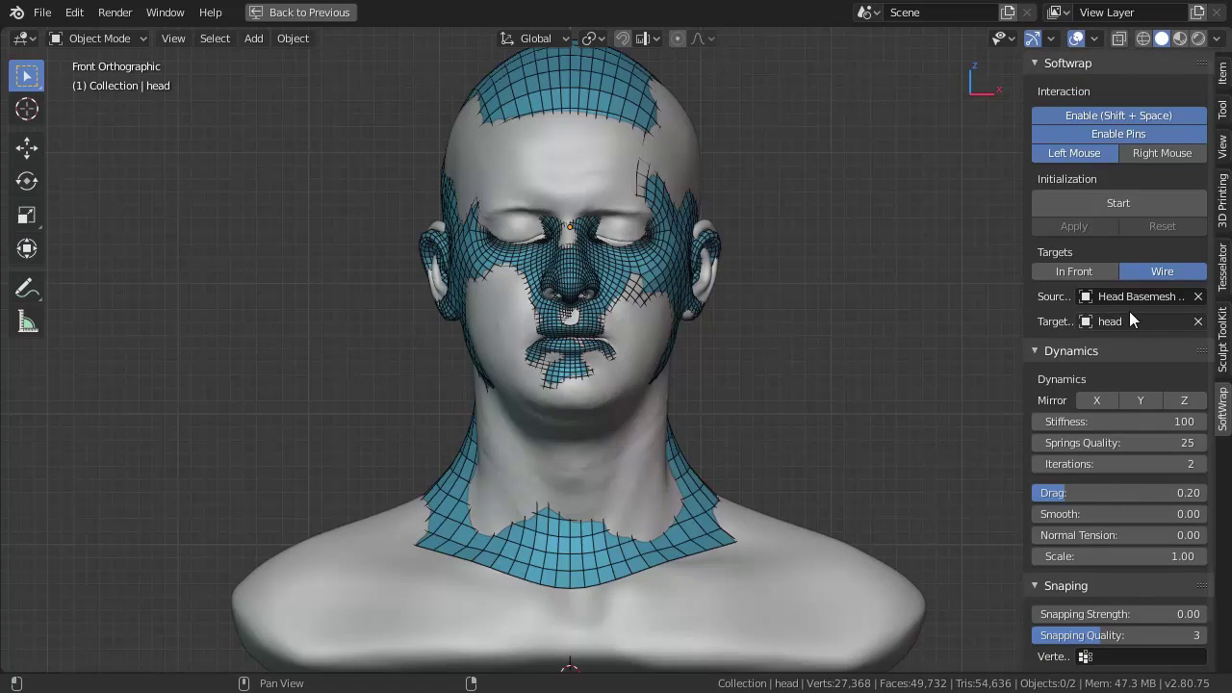
Step: Start the SoftWrap simulation and drag the wrapping mesh around to test it
{"action": "left_click", "coordinate": [1082, 198]}
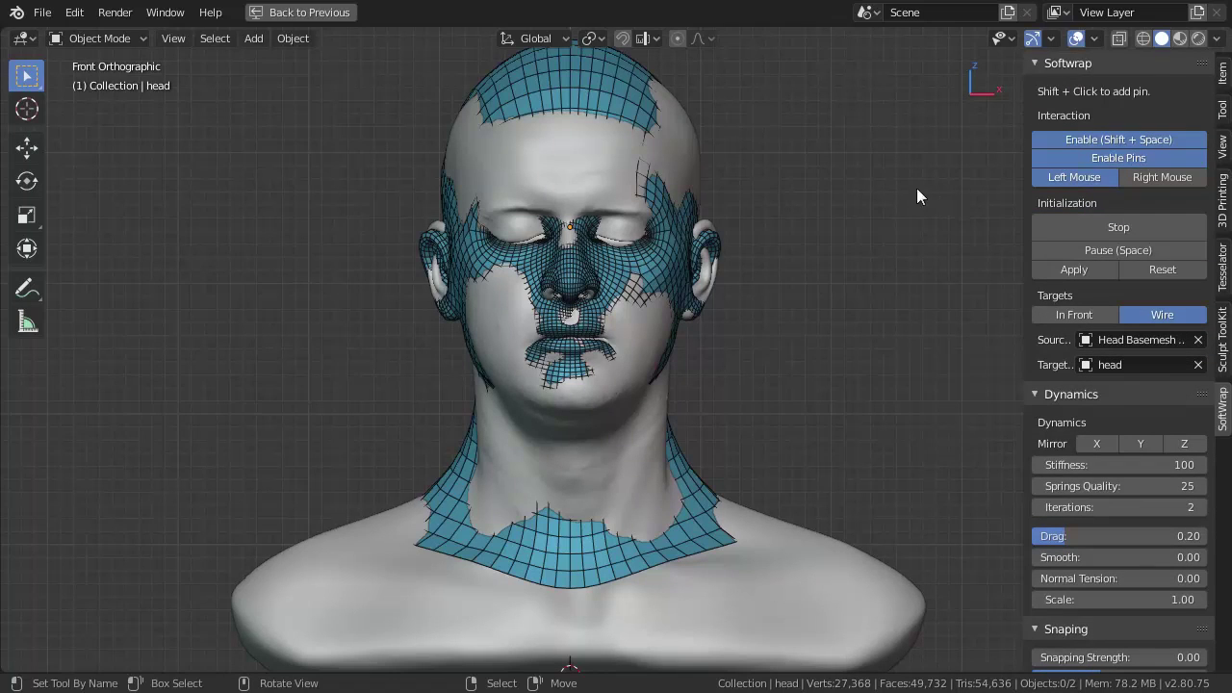
{"action": "mouse_move", "coordinate": [636, 93]}
{"action": "left_mouse_down"}
{"action": "mouse_move", "coordinate": [691, 118]}
{"action": "mouse_move", "coordinate": [836, 130]}
{"action": "mouse_move", "coordinate": [787, 87]}
{"action": "mouse_move", "coordinate": [707, 77]}
{"action": "mouse_move", "coordinate": [616, 132]}
{"action": "left_mouse_up"}
{"action": "left_click", "coordinate": [668, 106], "text": "shift"}
{"action": "scroll", "coordinate": [625, 173], "scroll_direction": "down", "scroll_amount": 2}
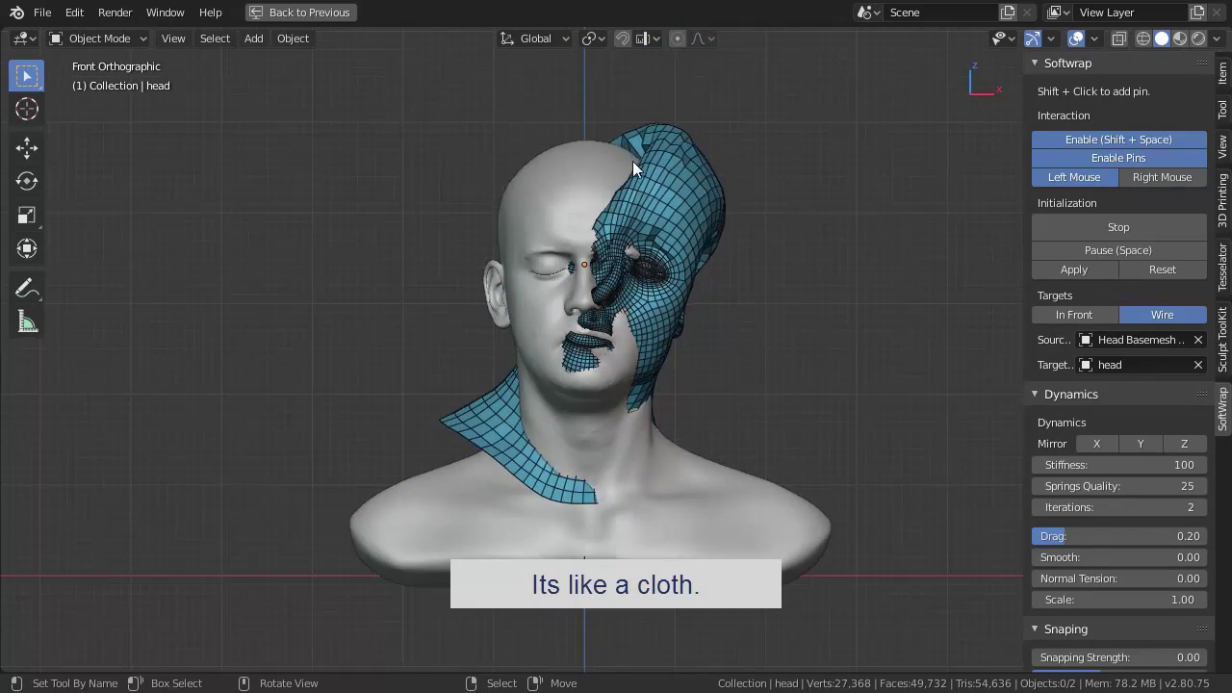
{"action": "mouse_move", "coordinate": [539, 141]}
{"action": "left_mouse_down"}
{"action": "mouse_move", "coordinate": [341, 122]}
{"action": "mouse_move", "coordinate": [130, 184]}
{"action": "mouse_move", "coordinate": [399, 301]}
{"action": "mouse_move", "coordinate": [256, 242]}
{"action": "mouse_move", "coordinate": [189, 177]}
{"action": "left_mouse_up"}
{"action": "scroll", "coordinate": [518, 235], "scroll_direction": "up", "scroll_amount": 1}
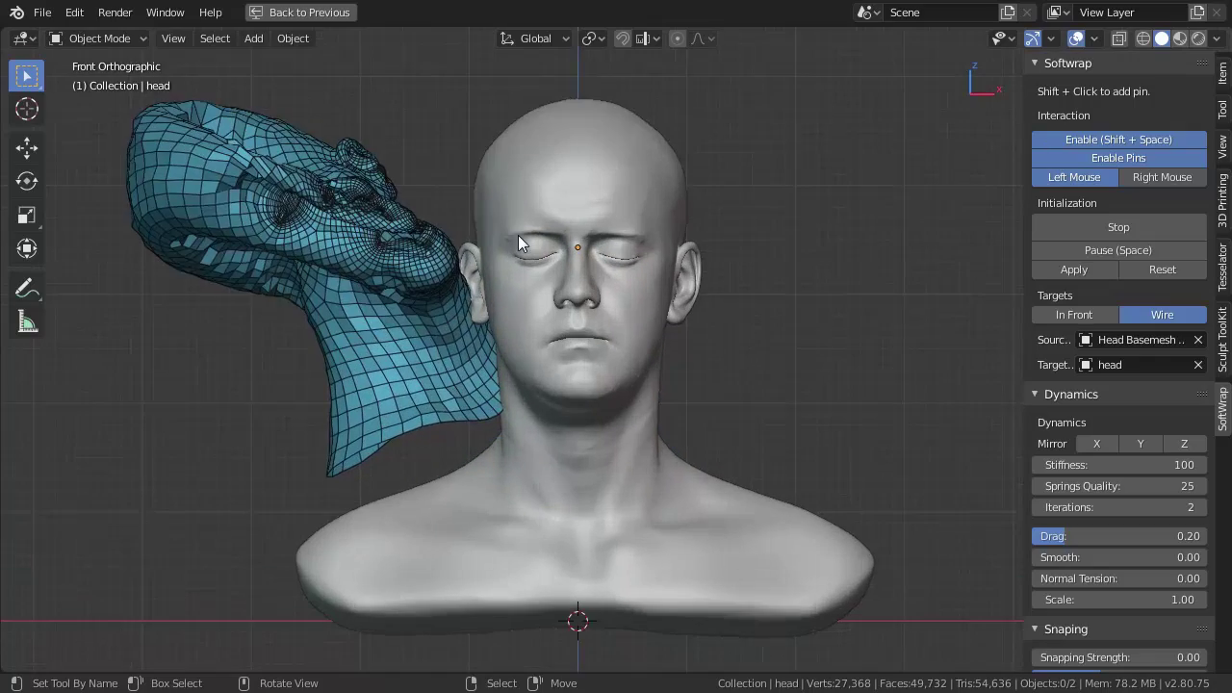
Step: Reset the wrap back onto the head and begin raising Snapping Strength from 0.00
{"action": "left_click", "coordinate": [1165, 274]}
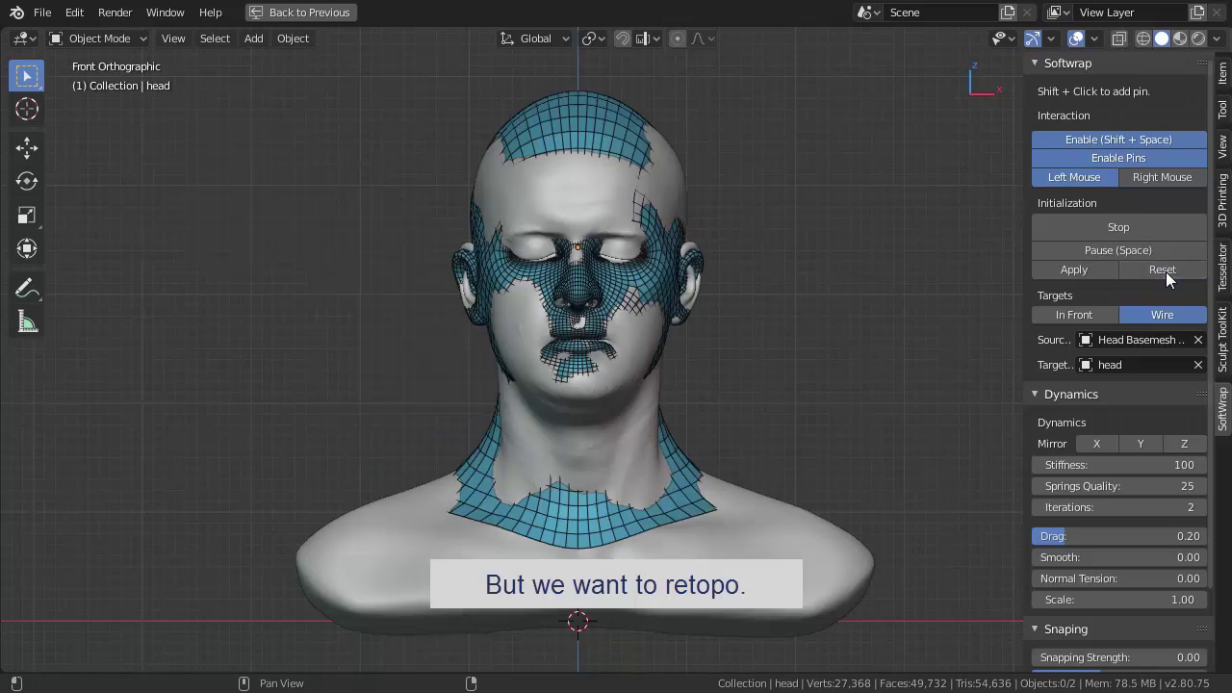
{"action": "scroll", "coordinate": [579, 237], "scroll_direction": "up", "scroll_amount": 1}
{"action": "scroll", "coordinate": [616, 240], "scroll_direction": "up", "scroll_amount": 1}
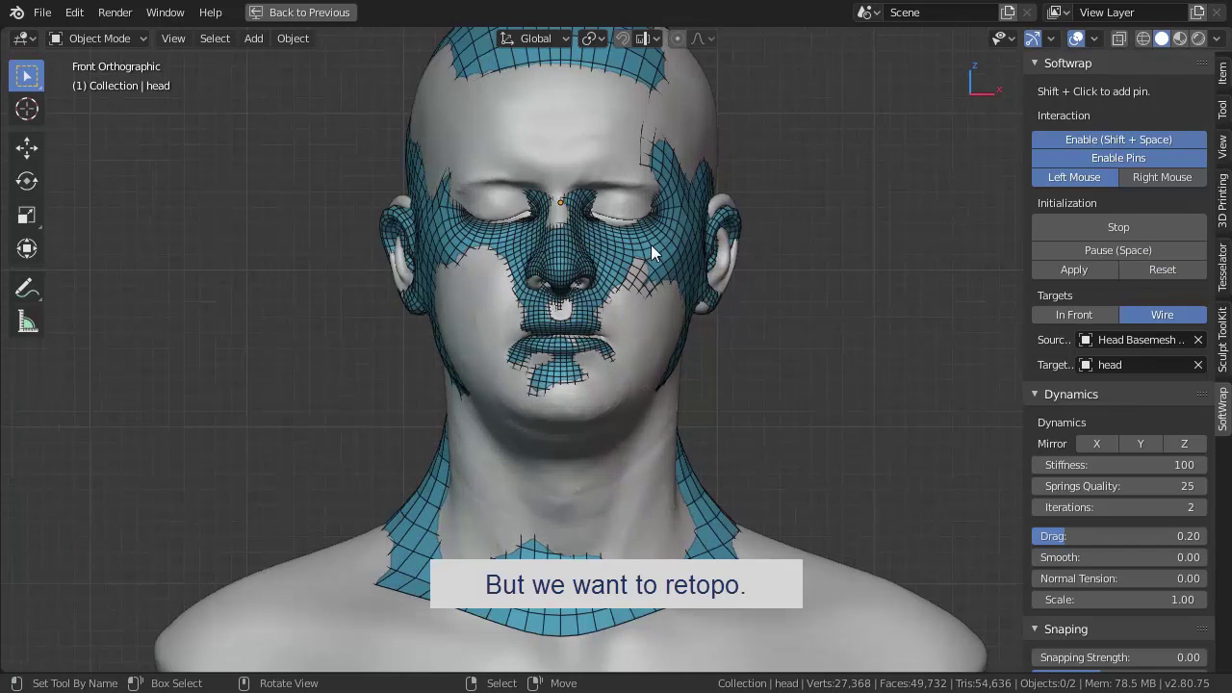
{"action": "mouse_move", "coordinate": [668, 246]}
{"action": "middle_mouse_down"}
{"action": "mouse_move", "coordinate": [685, 278]}
{"action": "mouse_move", "coordinate": [575, 262]}
{"action": "middle_mouse_up"}
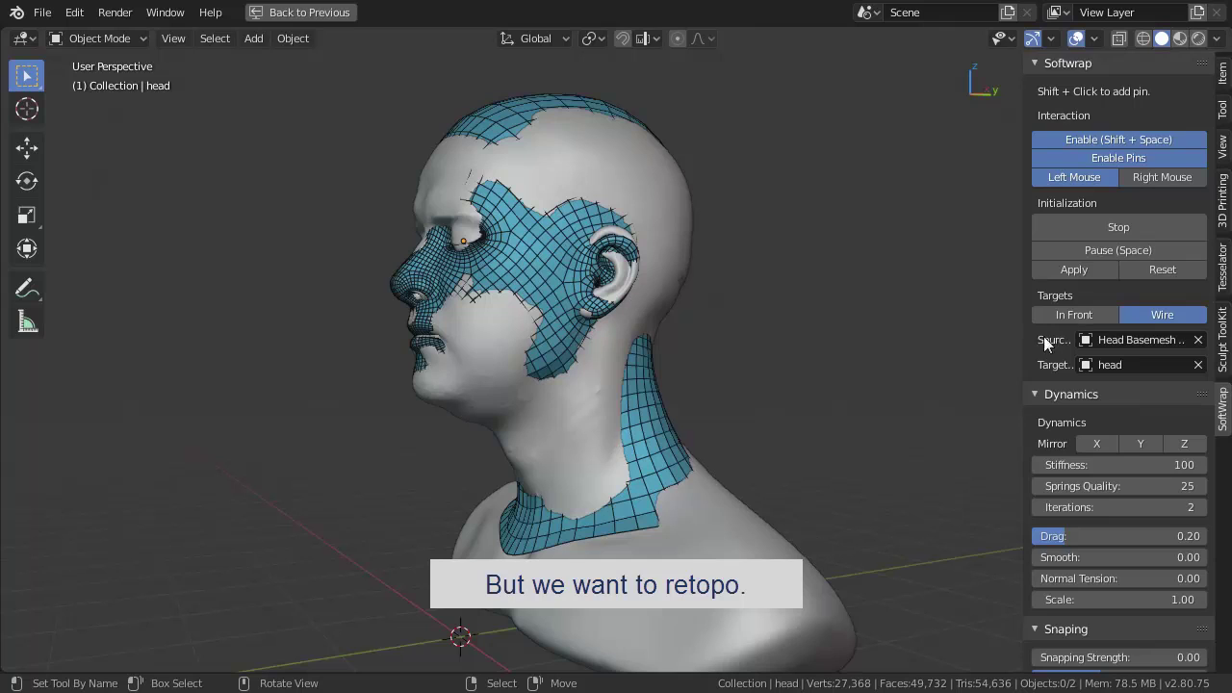
{"action": "scroll", "coordinate": [1131, 443], "scroll_direction": "down", "scroll_amount": 3}
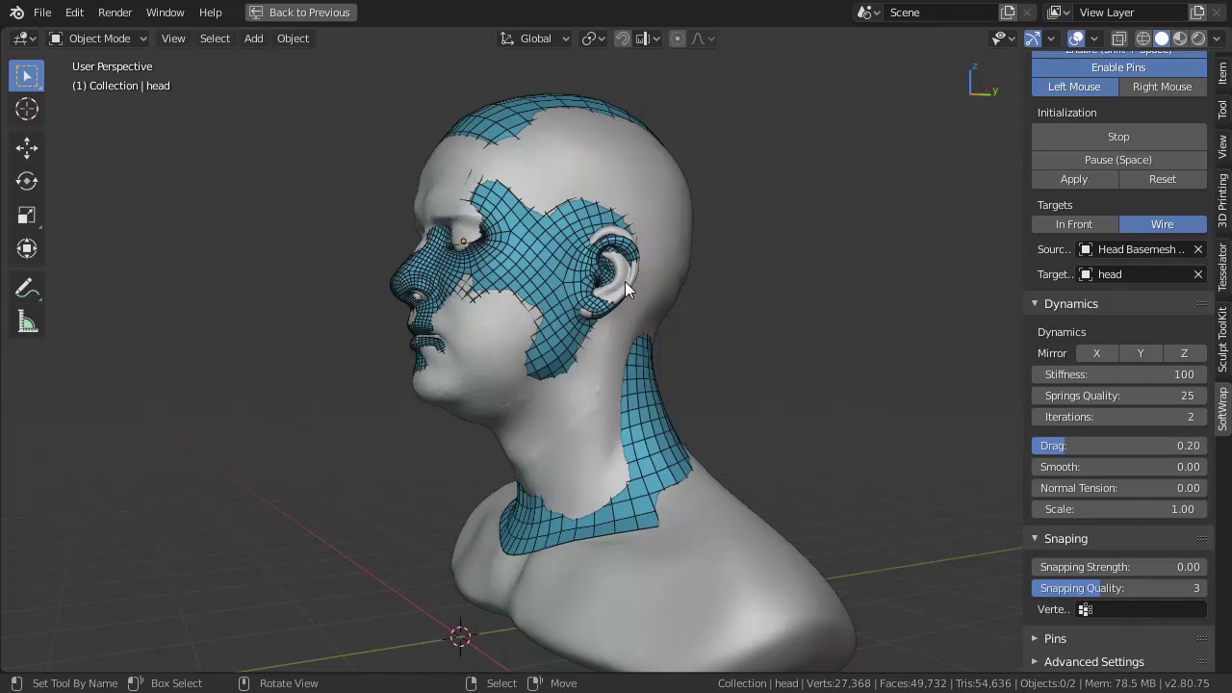
{"action": "left_click_drag", "start_coordinate": [1090, 567], "coordinate": [1204, 568]}
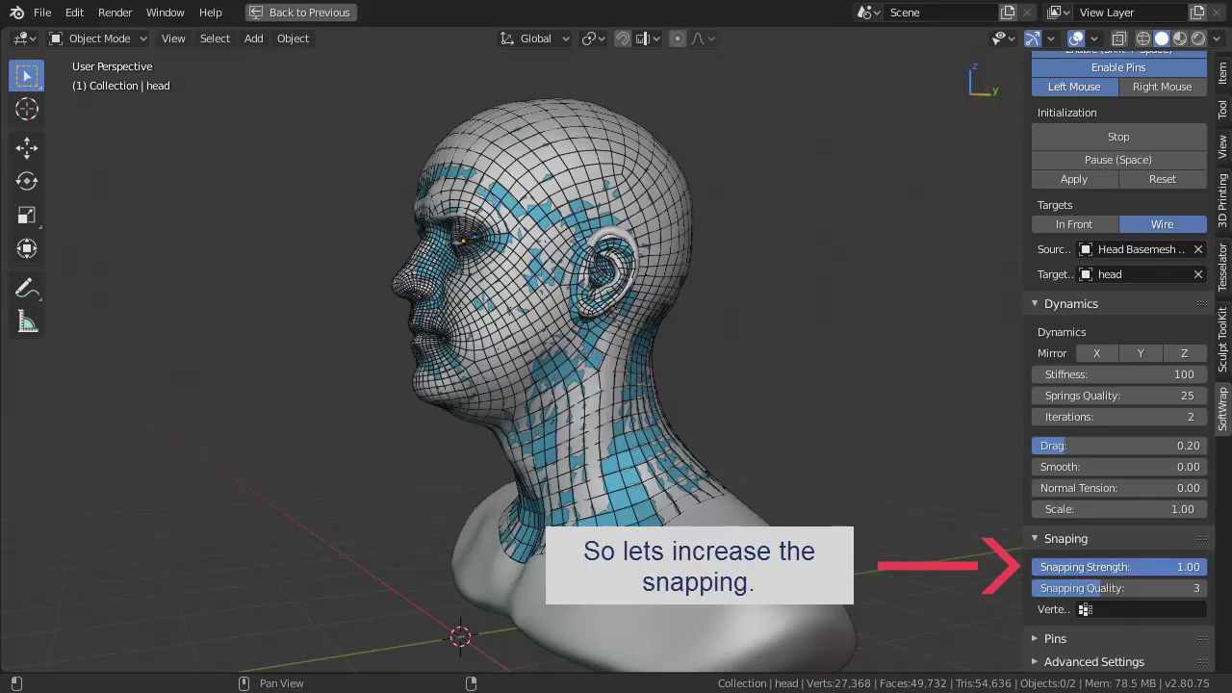
Step: Orbit and zoom around the face and both sides to inspect the wrap, ending on the ear
{"action": "middle_click_drag", "start_coordinate": [741, 375], "coordinate": [745, 345]}
{"action": "scroll", "coordinate": [740, 349], "scroll_direction": "up", "scroll_amount": 3}
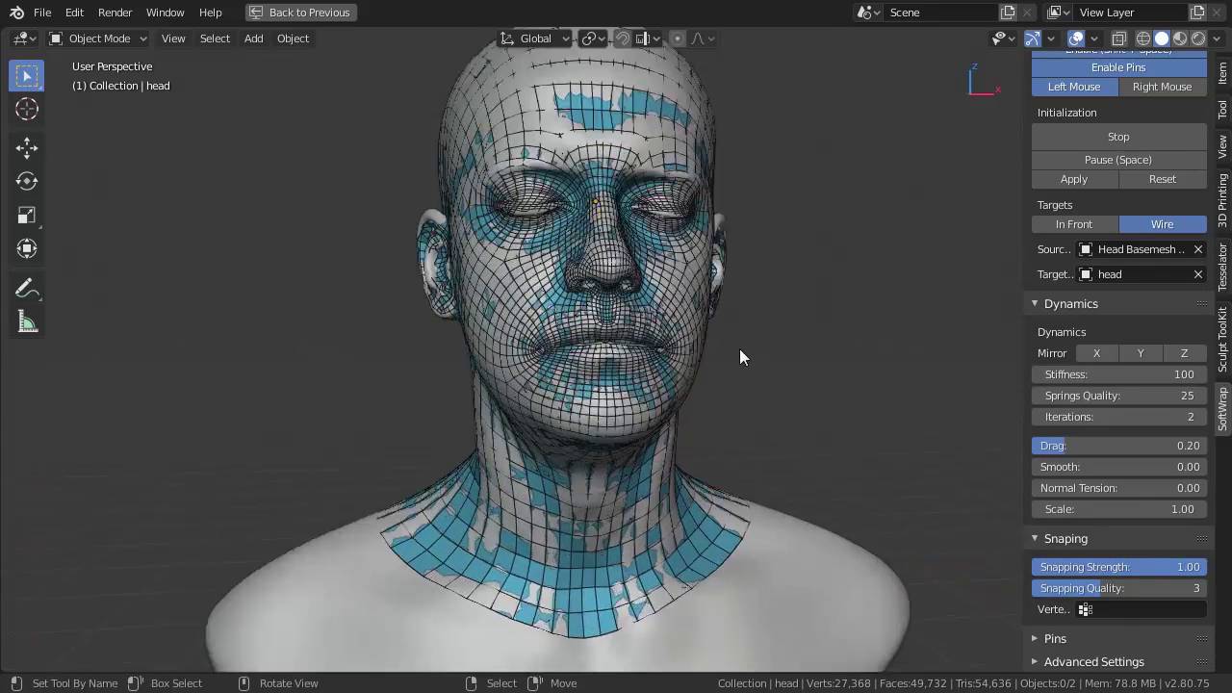
{"action": "scroll", "coordinate": [533, 337], "scroll_direction": "up", "scroll_amount": 2}
{"action": "mouse_move", "coordinate": [532, 337]}
{"action": "middle_mouse_down"}
{"action": "mouse_move", "coordinate": [624, 341]}
{"action": "mouse_move", "coordinate": [723, 278]}
{"action": "mouse_move", "coordinate": [707, 347]}
{"action": "middle_mouse_up"}
{"action": "scroll", "coordinate": [669, 332], "scroll_direction": "up", "scroll_amount": 2}
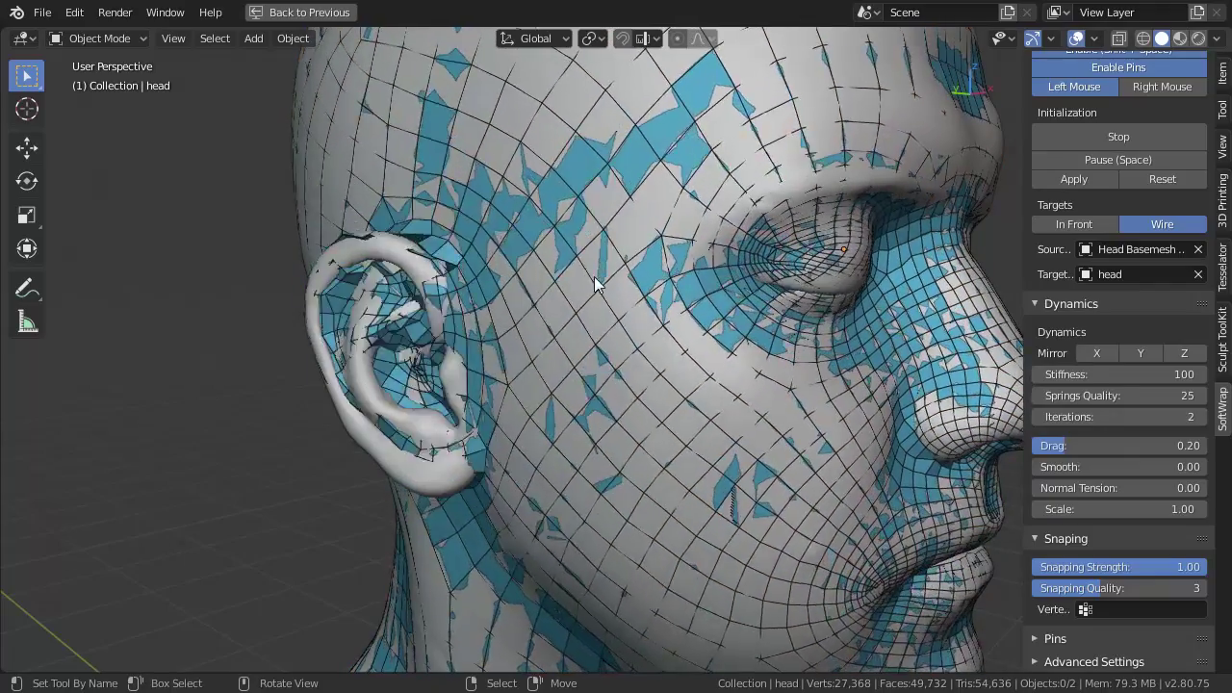
{"action": "scroll", "coordinate": [611, 288], "scroll_direction": "down", "scroll_amount": 3}
{"action": "mouse_move", "coordinate": [619, 301]}
{"action": "middle_mouse_down"}
{"action": "mouse_move", "coordinate": [700, 407]}
{"action": "mouse_move", "coordinate": [407, 390]}
{"action": "middle_mouse_up"}
{"action": "scroll", "coordinate": [407, 389], "scroll_direction": "up", "scroll_amount": 3}
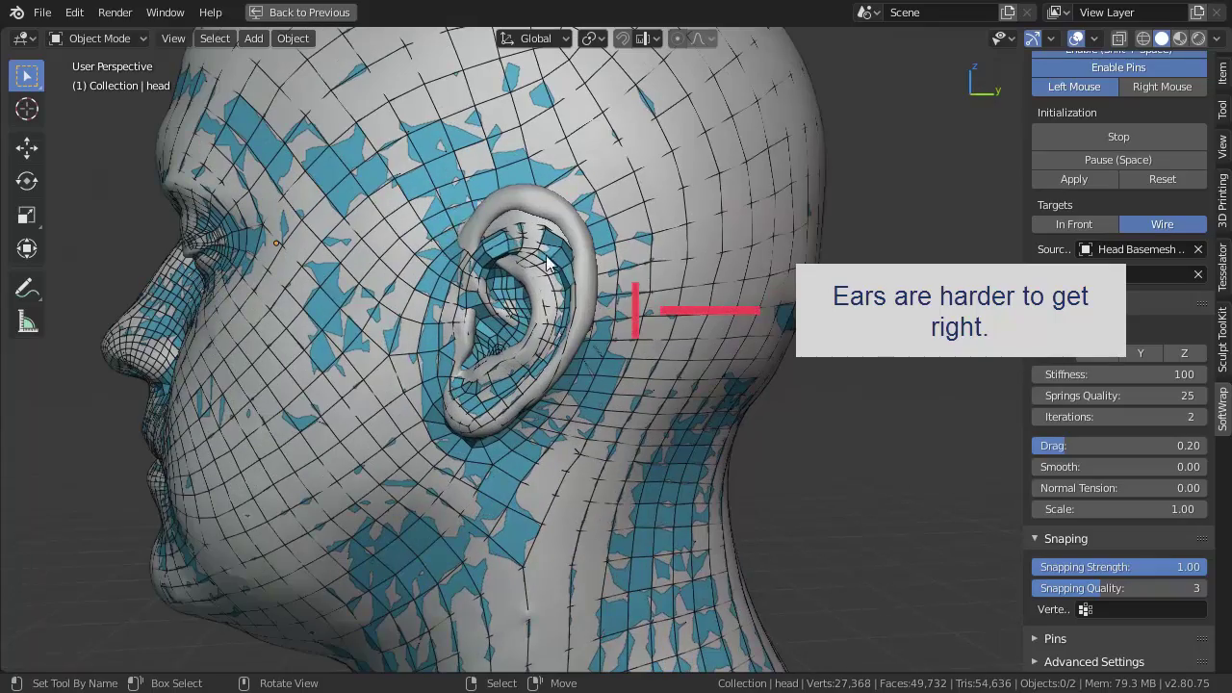
{"action": "scroll", "coordinate": [572, 238], "scroll_direction": "up", "scroll_amount": 2}
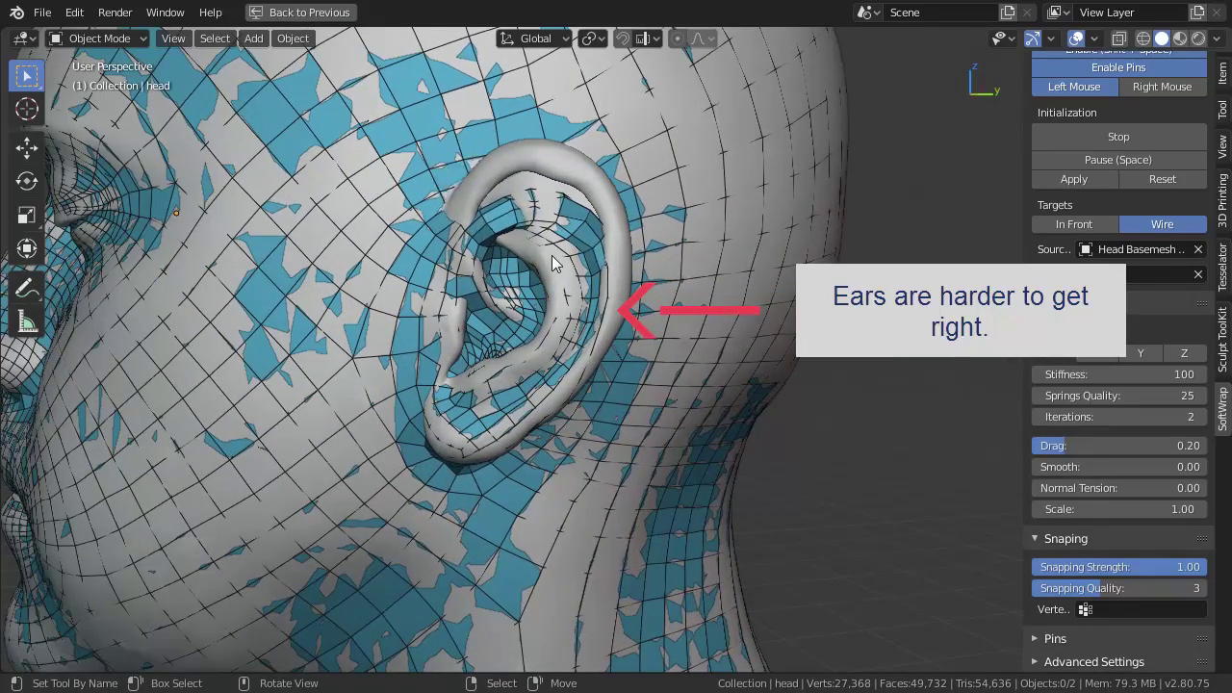
{"action": "middle_click_drag", "start_coordinate": [554, 262], "coordinate": [552, 291], "text": "shift"}
Step: Select the Head Basemesh Simple object in Object Mode
{"action": "key", "text": "ctrl+Tab"}
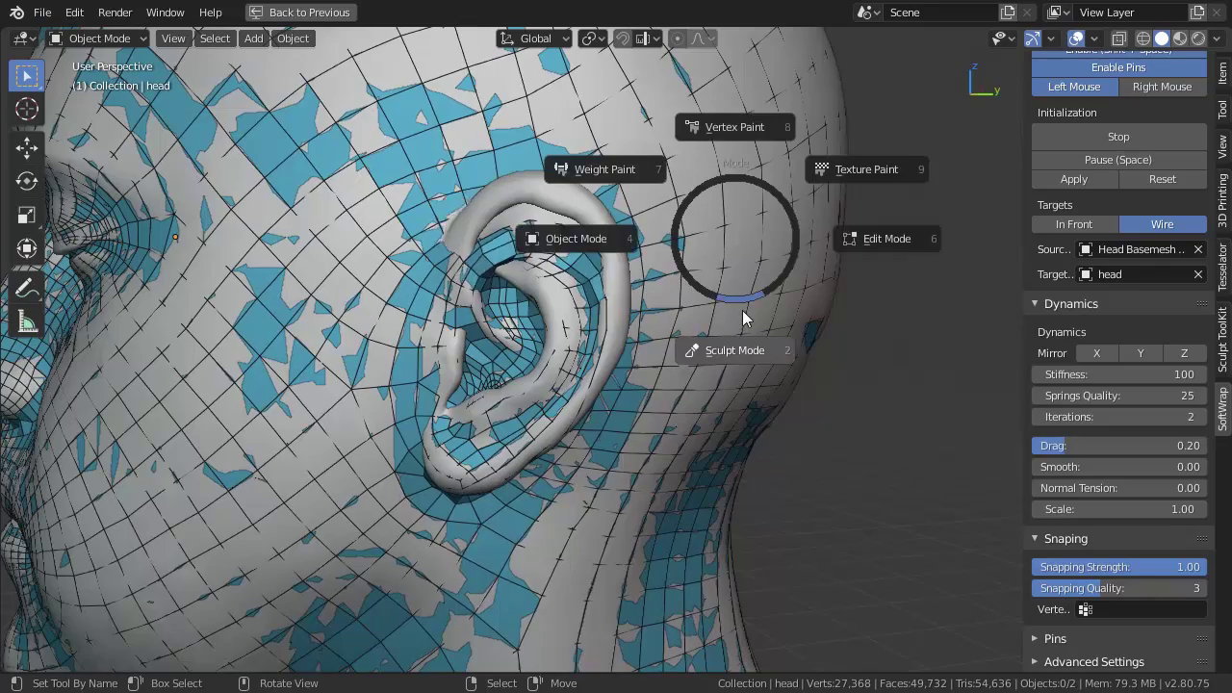
{"action": "left_click", "coordinate": [734, 353]}
{"action": "scroll", "coordinate": [586, 290], "scroll_direction": "down", "scroll_amount": 5}
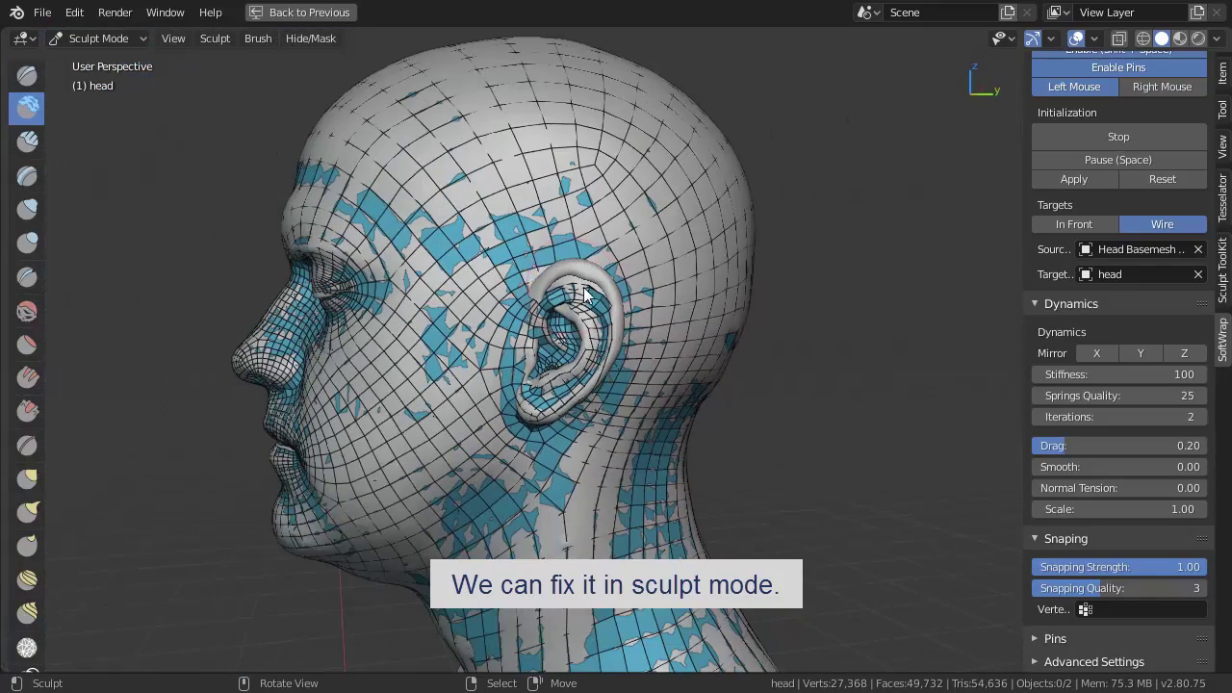
{"action": "key", "text": "ctrl+Tab"}
{"action": "left_click", "coordinate": [577, 248]}
{"action": "left_click", "coordinate": [583, 306]}
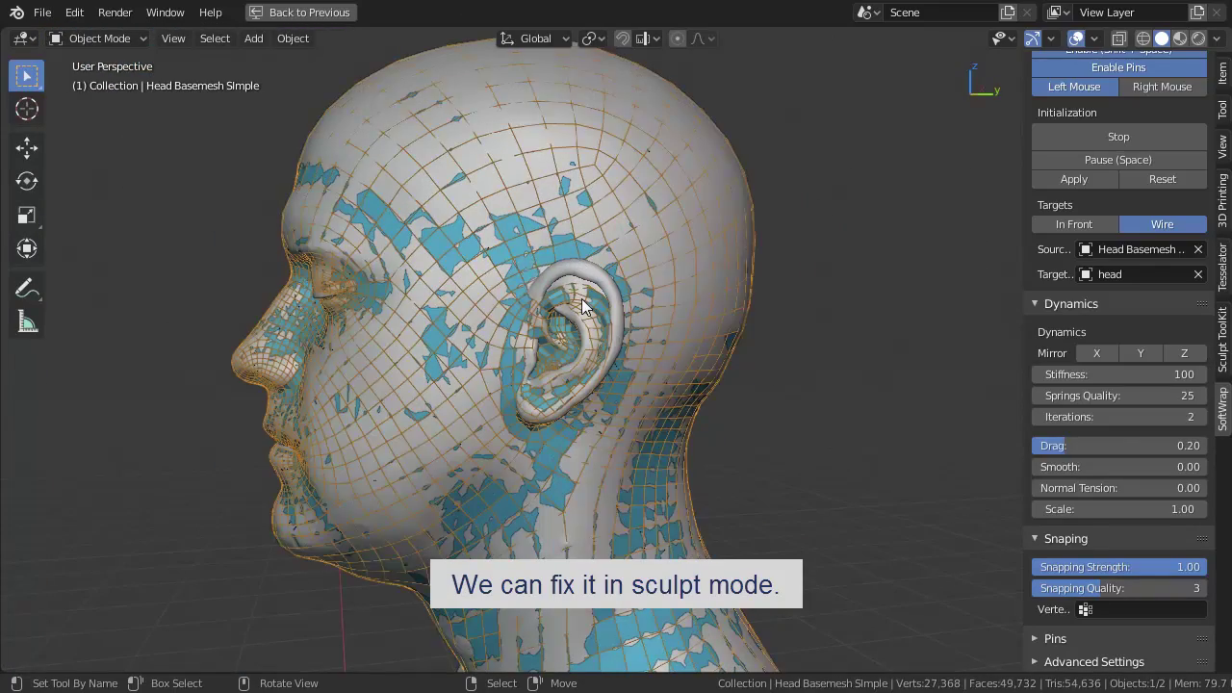
{"action": "left_click", "coordinate": [583, 306]}
{"action": "left_click", "coordinate": [583, 307]}
{"action": "scroll", "coordinate": [583, 307], "scroll_direction": "up", "scroll_amount": 2}
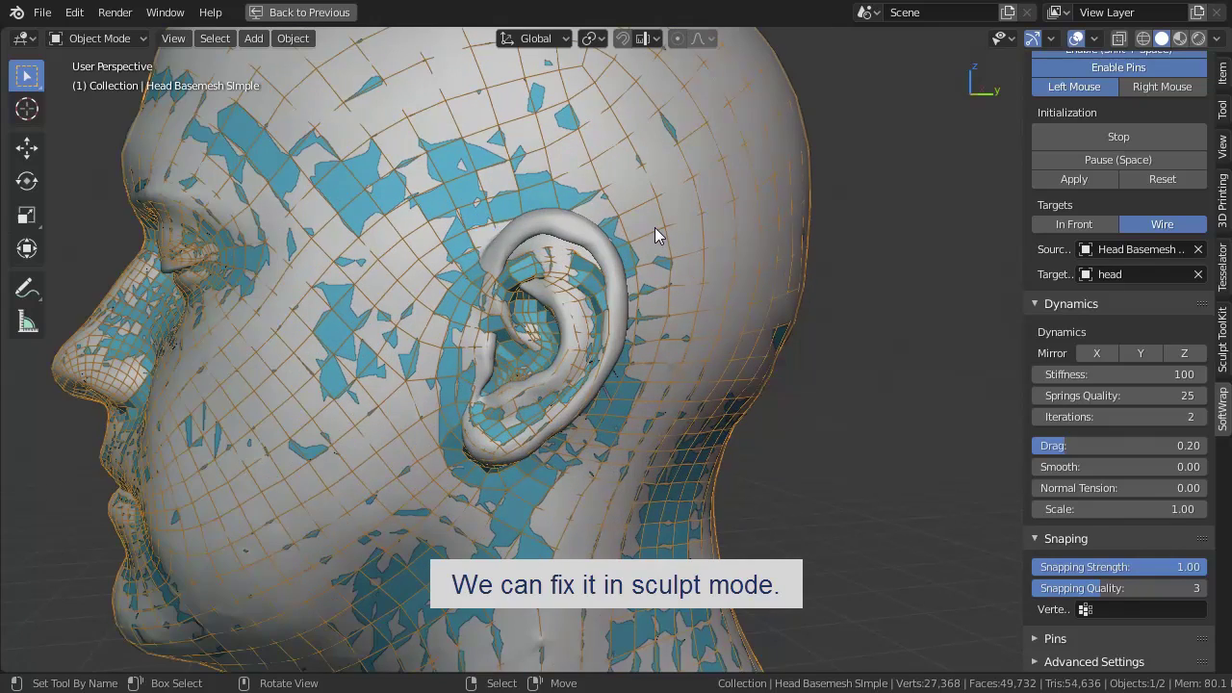
Step: In Sculpt Mode, enlarge the brush and Snake Hook the basemesh up over the ear
{"action": "key", "text": "ctrl+Tab"}
{"action": "left_click", "coordinate": [651, 329]}
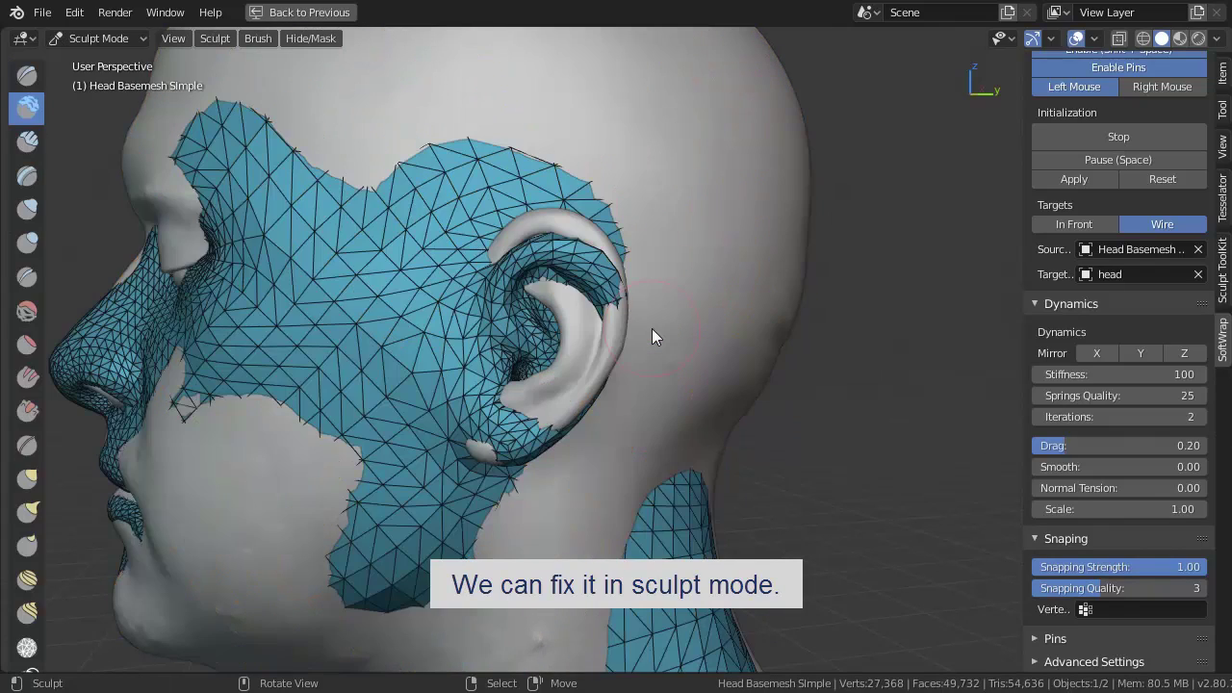
{"action": "key", "text": "f"}
{"action": "left_click", "coordinate": [629, 305]}
{"action": "key", "text": "g"}
{"action": "key", "text": "f"}
{"action": "left_click", "coordinate": [625, 292]}
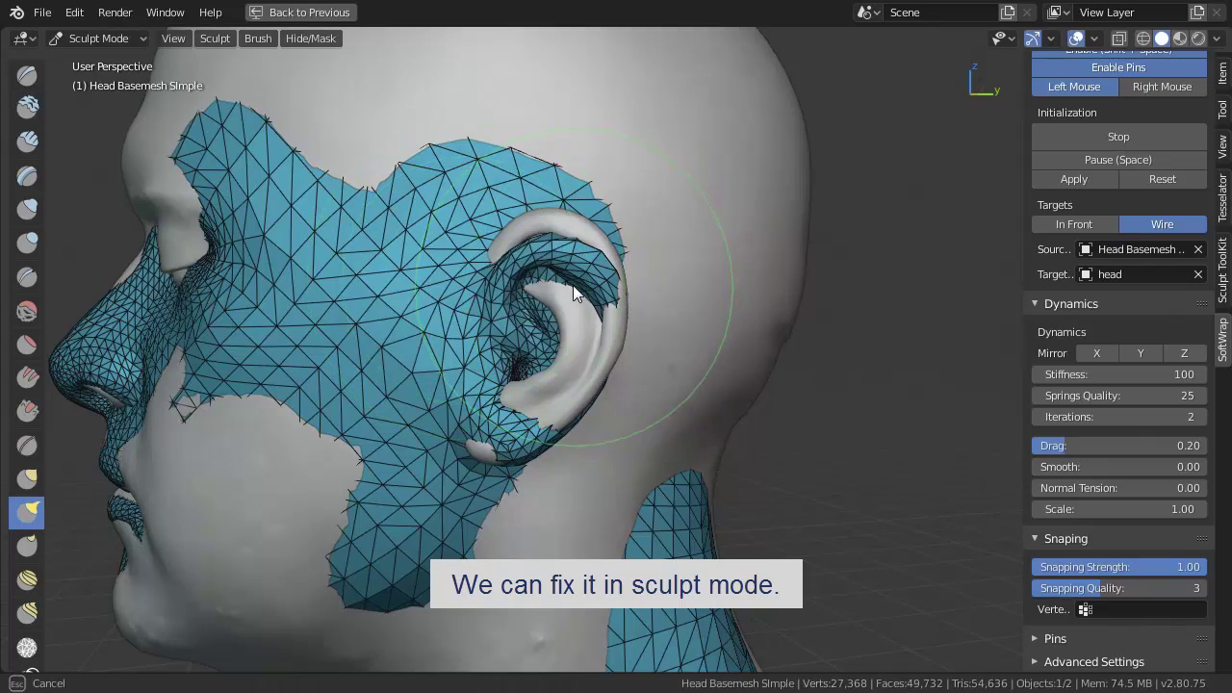
{"action": "left_click_drag", "start_coordinate": [573, 285], "coordinate": [567, 255]}
{"action": "left_click_drag", "start_coordinate": [510, 289], "coordinate": [548, 225]}
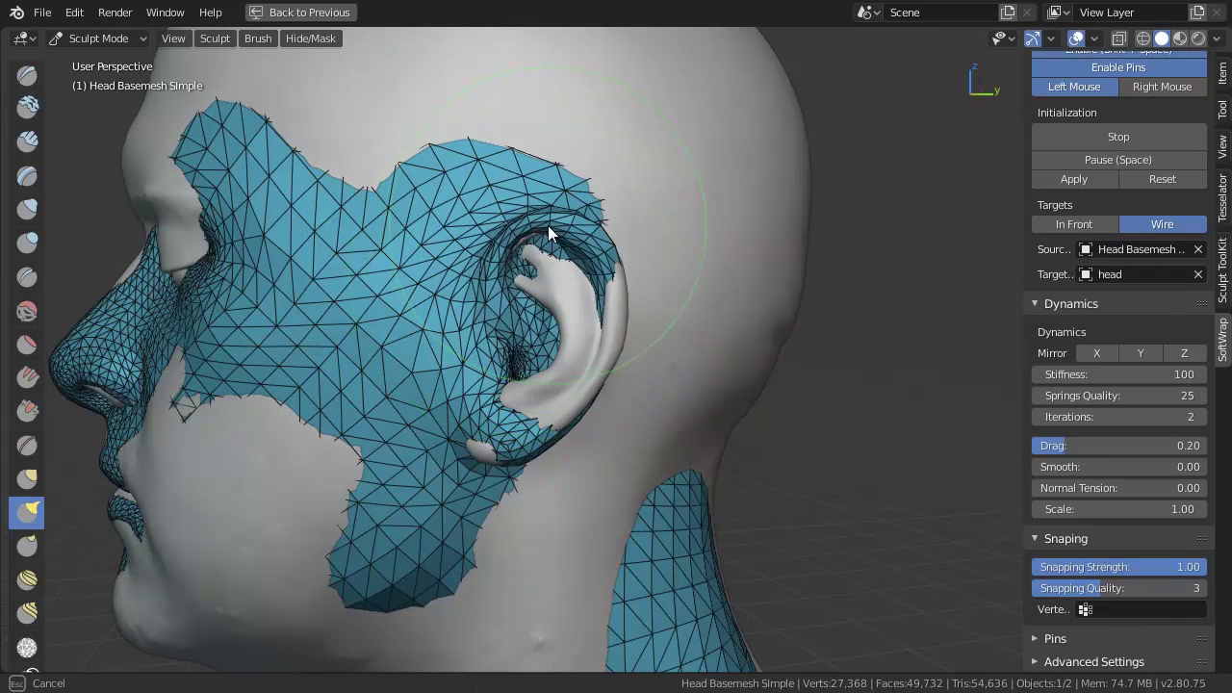
{"action": "middle_click_drag", "start_coordinate": [537, 373], "coordinate": [605, 359]}
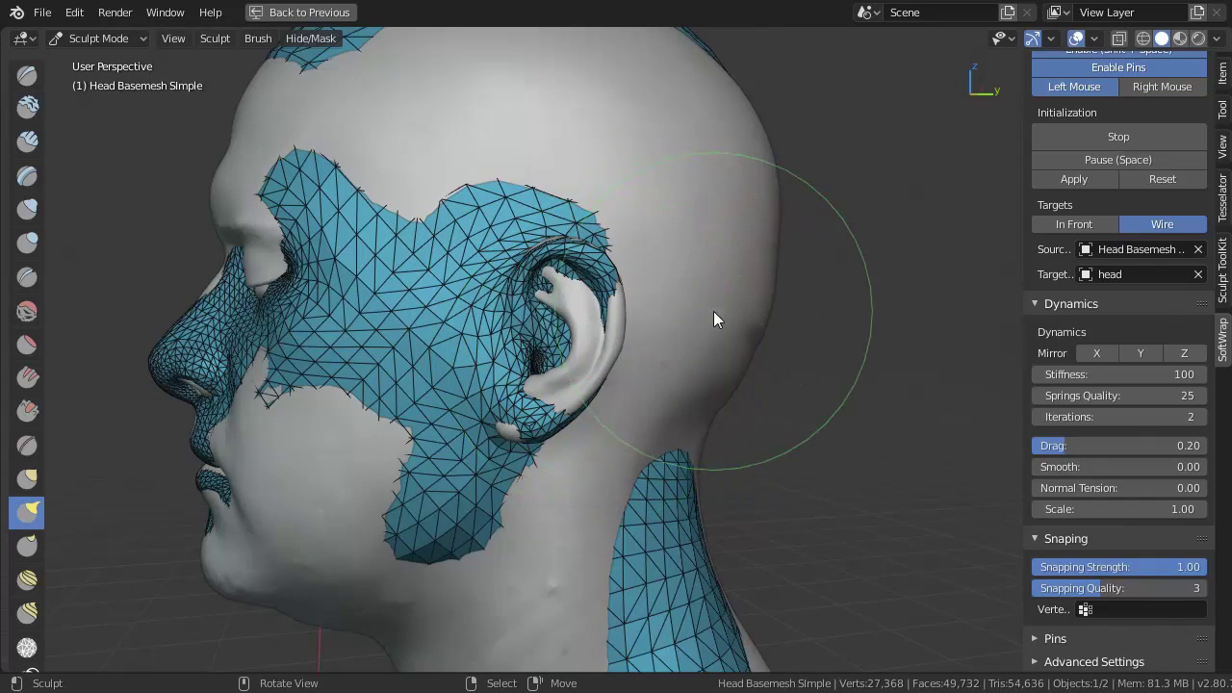
Step: Return to Object Mode, deselect everything and view the head from the front
{"action": "key", "text": "ctrl+Tab"}
{"action": "left_click", "coordinate": [470, 298]}
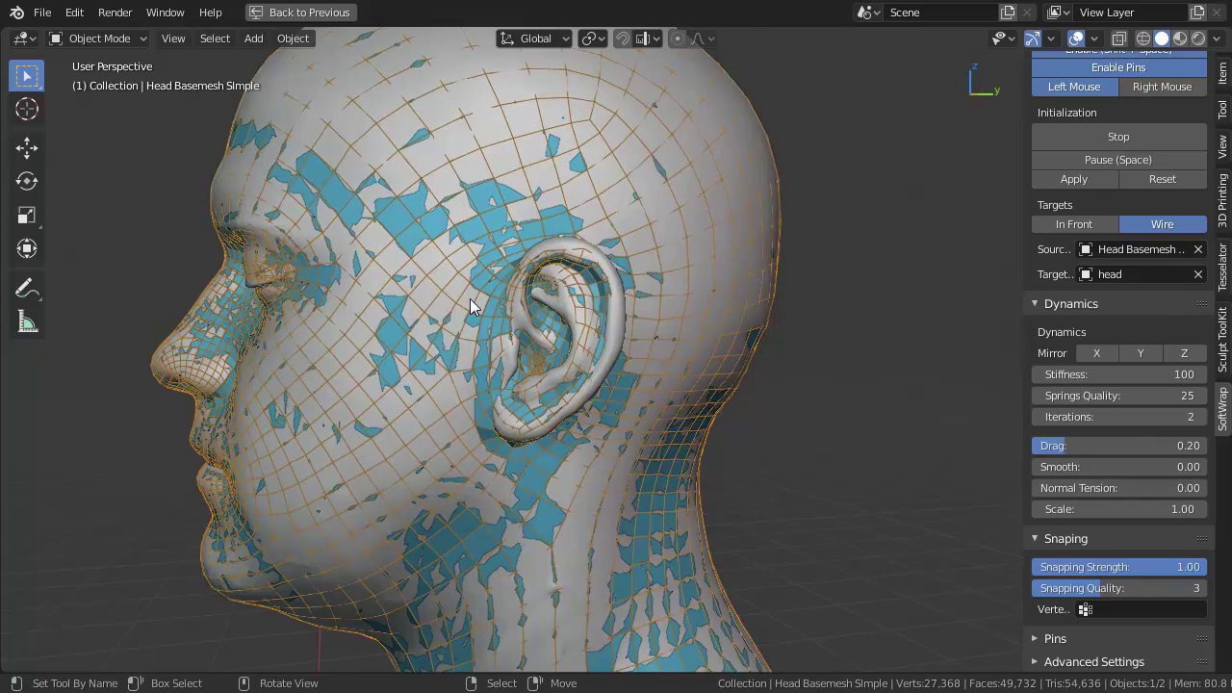
{"action": "scroll", "coordinate": [470, 299], "scroll_direction": "up", "scroll_amount": 1}
{"action": "key", "text": "ctrl+Tab"}
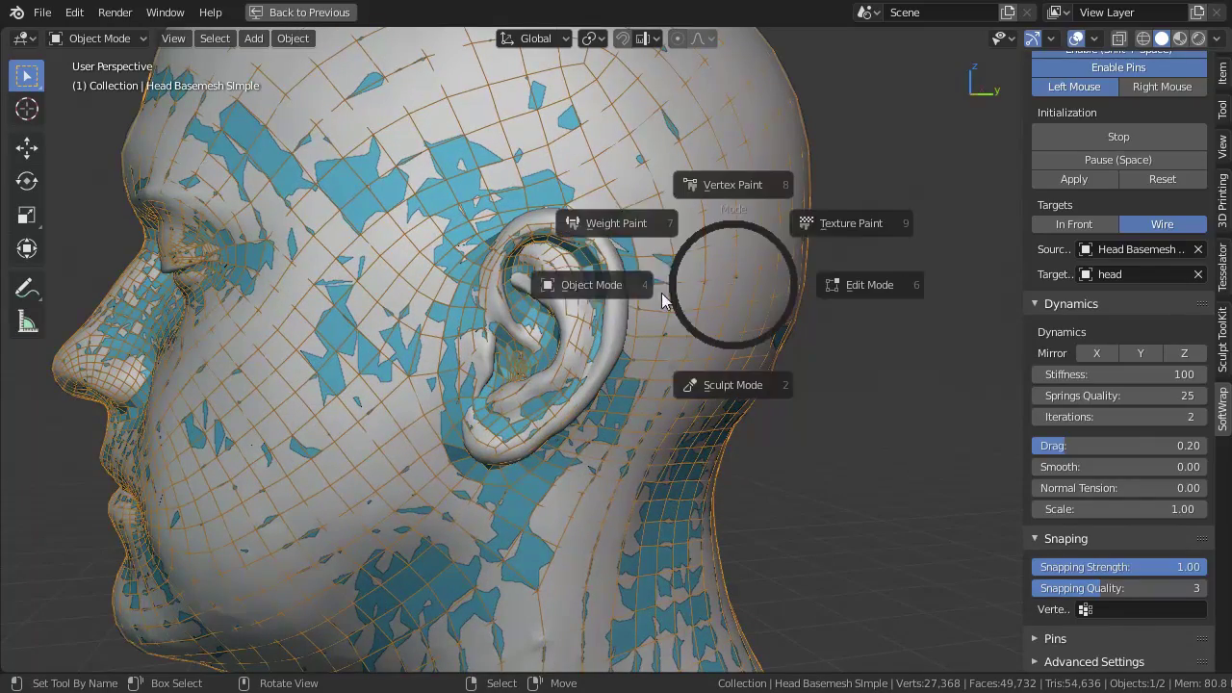
{"action": "left_click", "coordinate": [693, 406]}
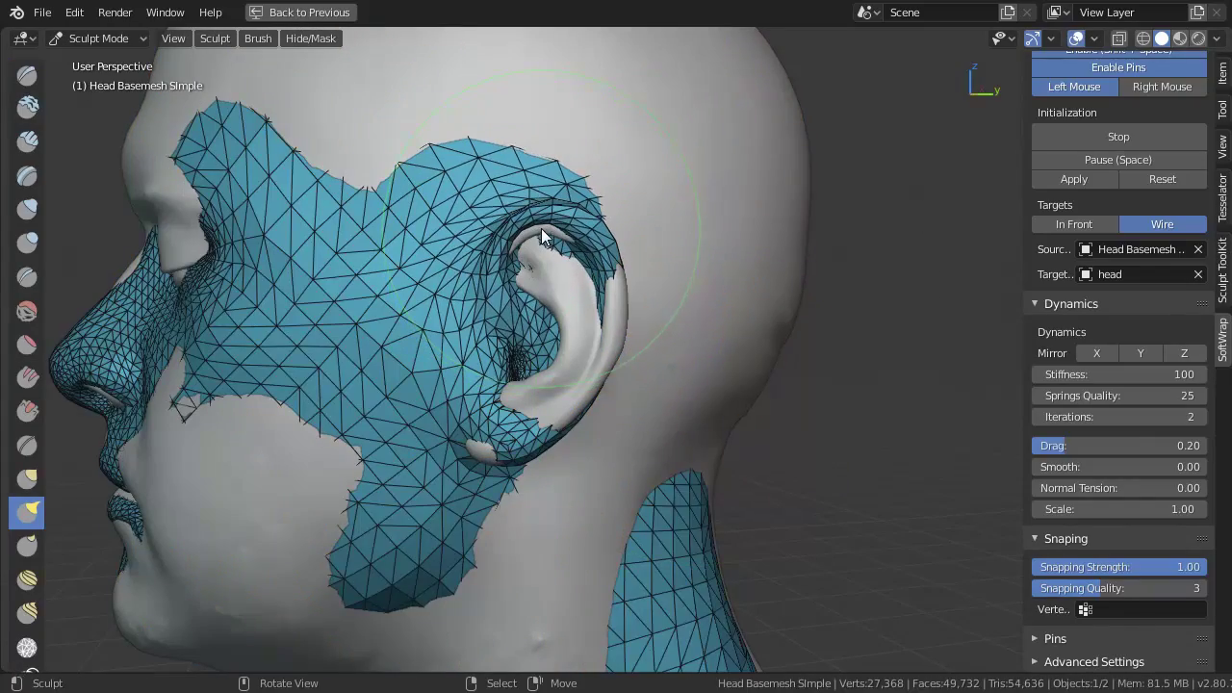
{"action": "key", "text": "ctrl+Tab"}
{"action": "left_click", "coordinate": [501, 236]}
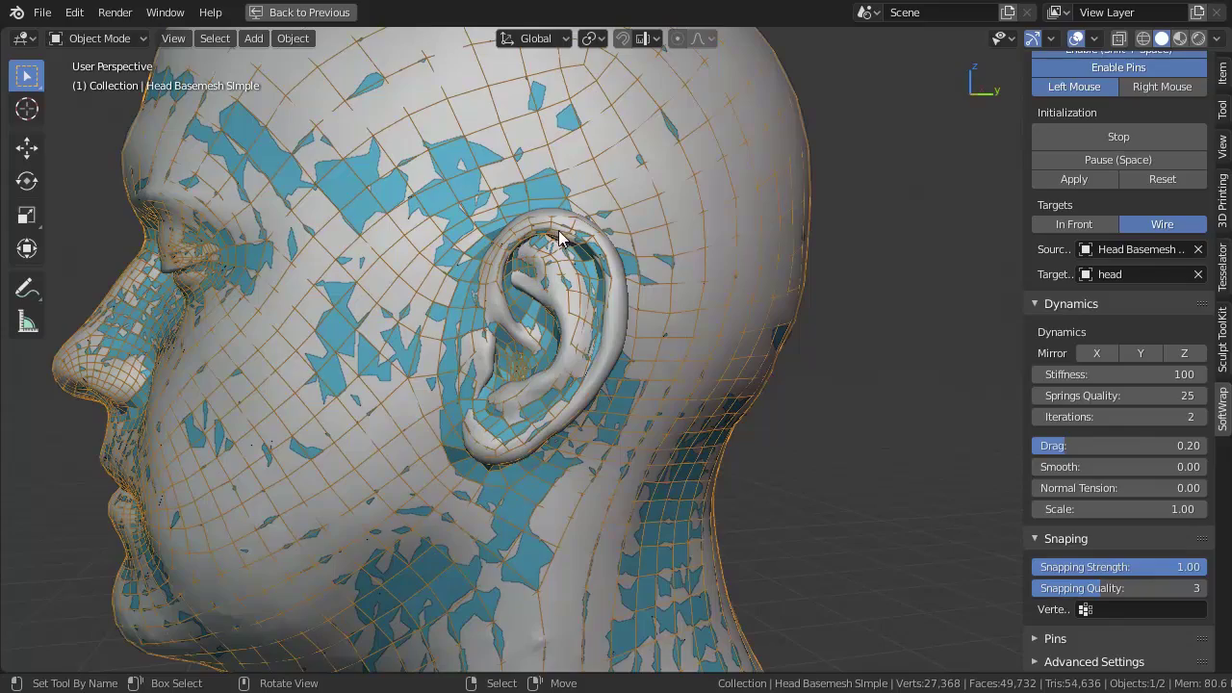
{"action": "key", "text": "alt+a"}
{"action": "mouse_move", "coordinate": [481, 301]}
{"action": "middle_mouse_down"}
{"action": "mouse_move", "coordinate": [712, 378]}
{"action": "mouse_move", "coordinate": [799, 386]}
{"action": "middle_mouse_up"}
Step: Raise the SoftWrap Smooth slider, then bring it back down to 0.60
{"action": "scroll", "coordinate": [798, 385], "scroll_direction": "up", "scroll_amount": 3}
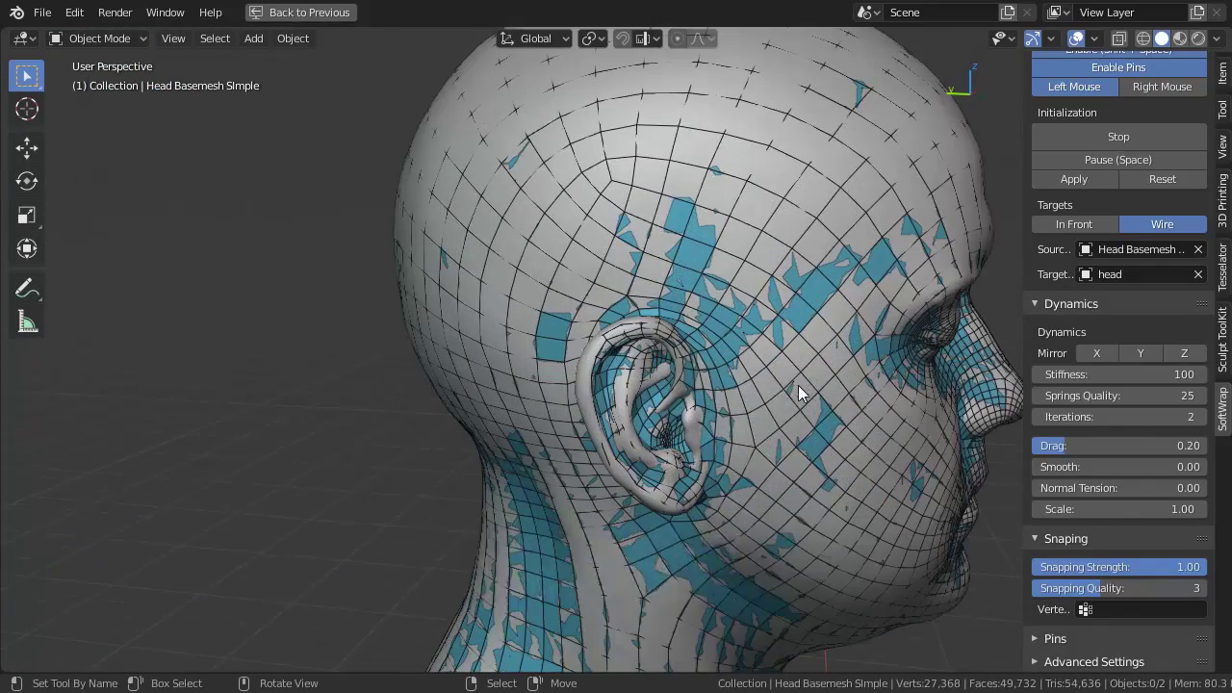
{"action": "mouse_move", "coordinate": [680, 359]}
{"action": "middle_mouse_down"}
{"action": "mouse_move", "coordinate": [773, 387]}
{"action": "mouse_move", "coordinate": [655, 363]}
{"action": "mouse_move", "coordinate": [498, 224]}
{"action": "mouse_move", "coordinate": [558, 198]}
{"action": "middle_mouse_up"}
{"action": "scroll", "coordinate": [760, 382], "scroll_direction": "up", "scroll_amount": 2}
{"action": "scroll", "coordinate": [755, 380], "scroll_direction": "up", "scroll_amount": 1}
{"action": "scroll", "coordinate": [578, 202], "scroll_direction": "up", "scroll_amount": 1}
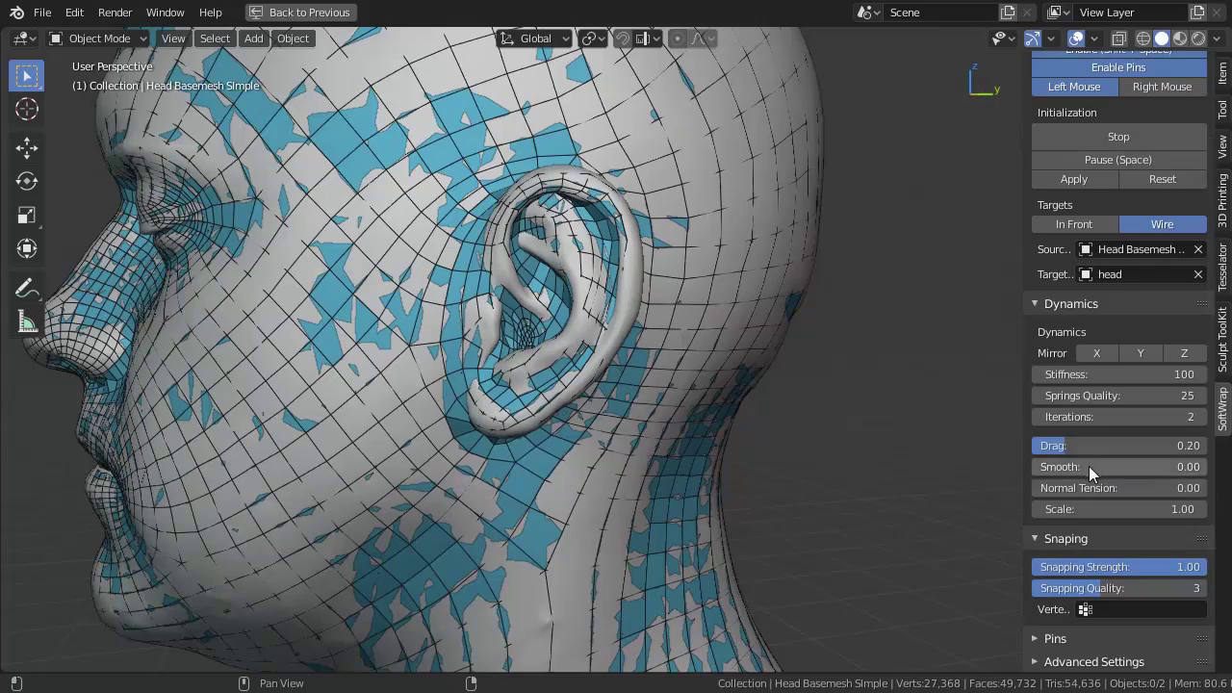
{"action": "left_click_drag", "start_coordinate": [1089, 466], "coordinate": [1175, 466]}
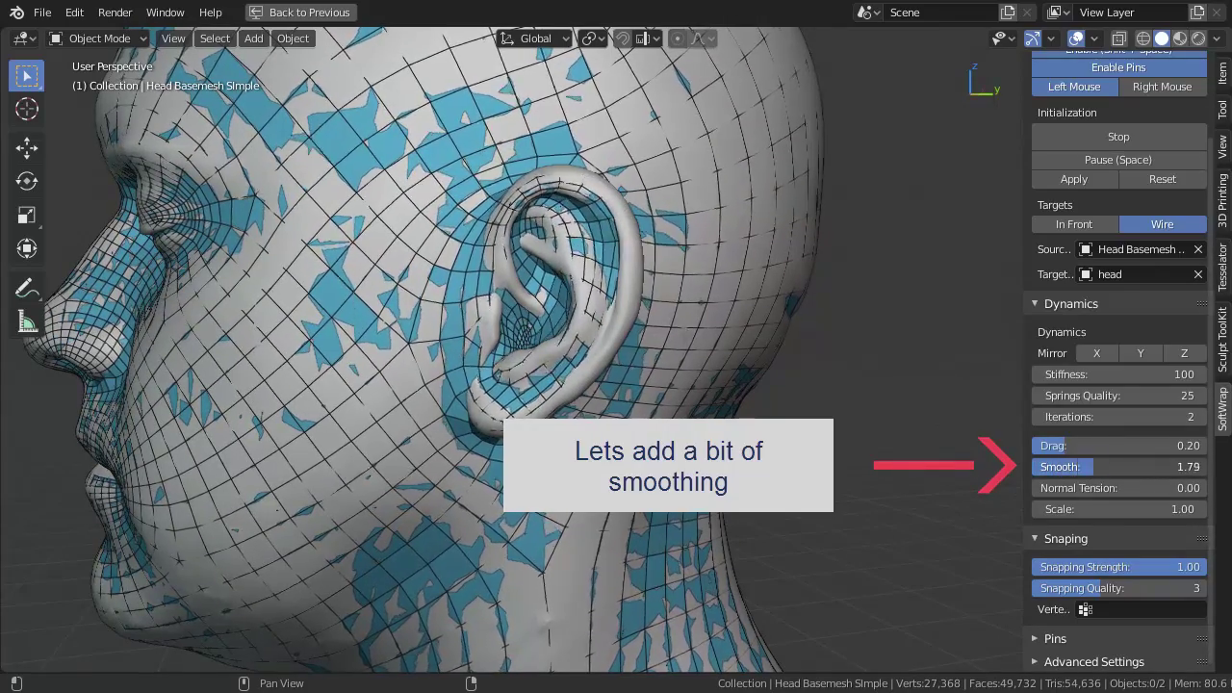
{"action": "mouse_move", "coordinate": [1175, 466]}
{"action": "left_mouse_down"}
{"action": "mouse_move", "coordinate": [1040, 466]}
{"action": "mouse_move", "coordinate": [1078, 466]}
{"action": "mouse_move", "coordinate": [1059, 466]}
{"action": "left_mouse_up"}
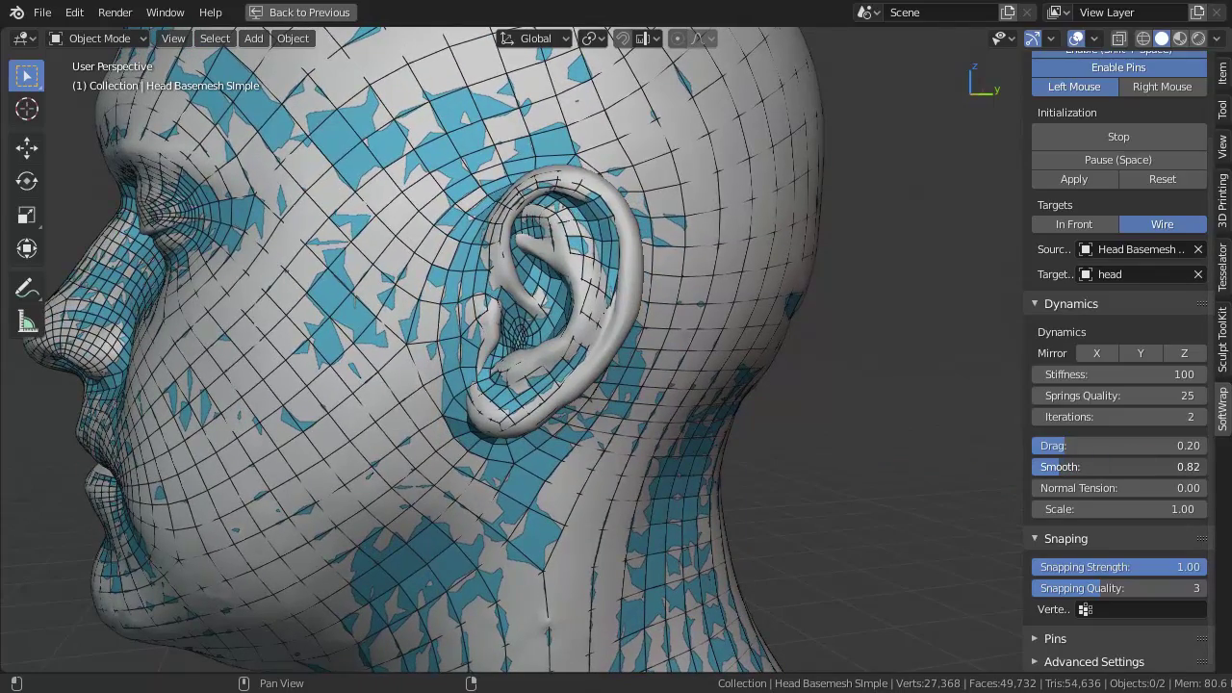
{"action": "mouse_move", "coordinate": [978, 468]}
{"action": "middle_mouse_down"}
{"action": "mouse_move", "coordinate": [583, 406]}
{"action": "mouse_move", "coordinate": [498, 421]}
{"action": "middle_mouse_up"}
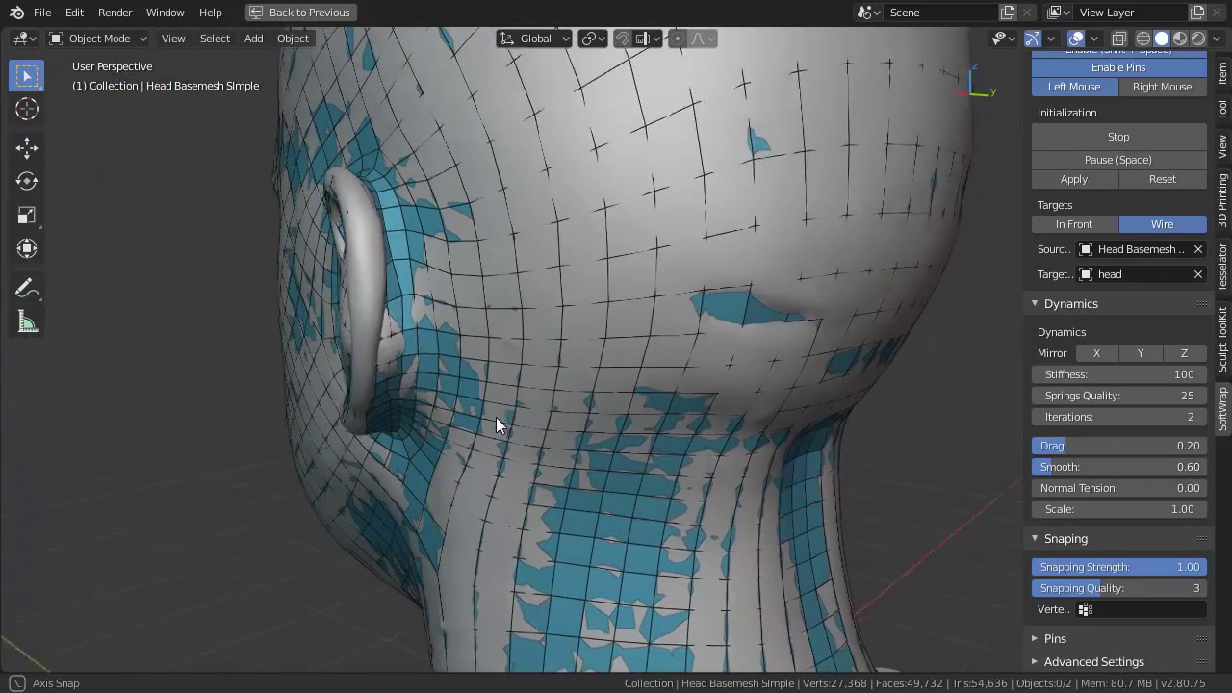
Step: Draw the wrap mesh in front and pin it on the first ear's outer edge
{"action": "left_click", "coordinate": [1101, 224]}
{"action": "mouse_move", "coordinate": [618, 243]}
{"action": "middle_mouse_down"}
{"action": "mouse_move", "coordinate": [618, 260]}
{"action": "mouse_move", "coordinate": [665, 260]}
{"action": "mouse_move", "coordinate": [689, 237]}
{"action": "mouse_move", "coordinate": [601, 256]}
{"action": "middle_mouse_up"}
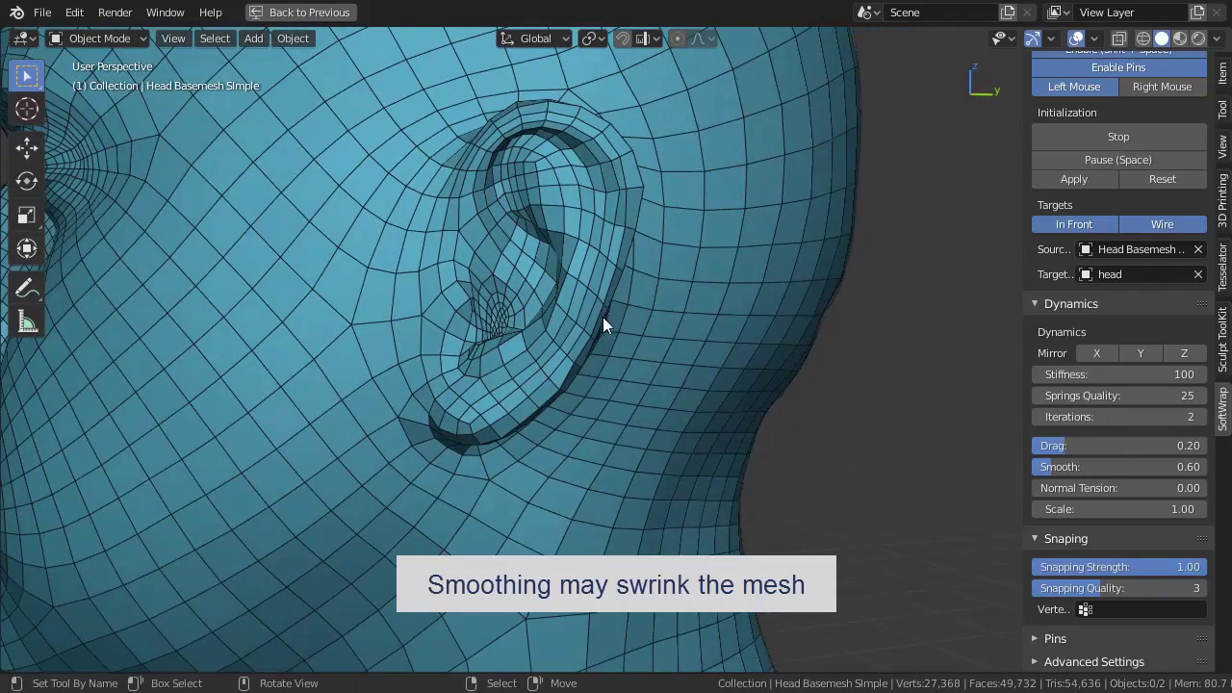
{"action": "middle_click_drag", "start_coordinate": [603, 316], "coordinate": [678, 355]}
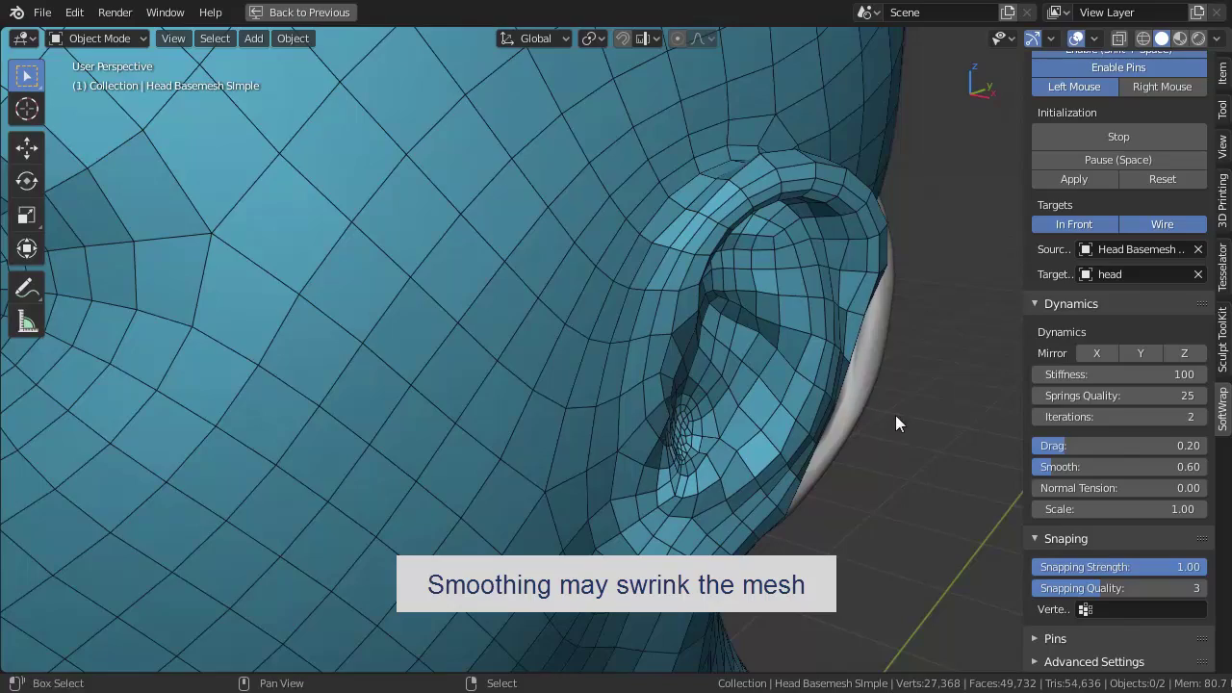
{"action": "mouse_move", "coordinate": [896, 415]}
{"action": "middle_mouse_down", "text": "shift"}
{"action": "mouse_move", "coordinate": [786, 361]}
{"action": "mouse_move", "coordinate": [749, 308]}
{"action": "middle_mouse_up", "text": "shift"}
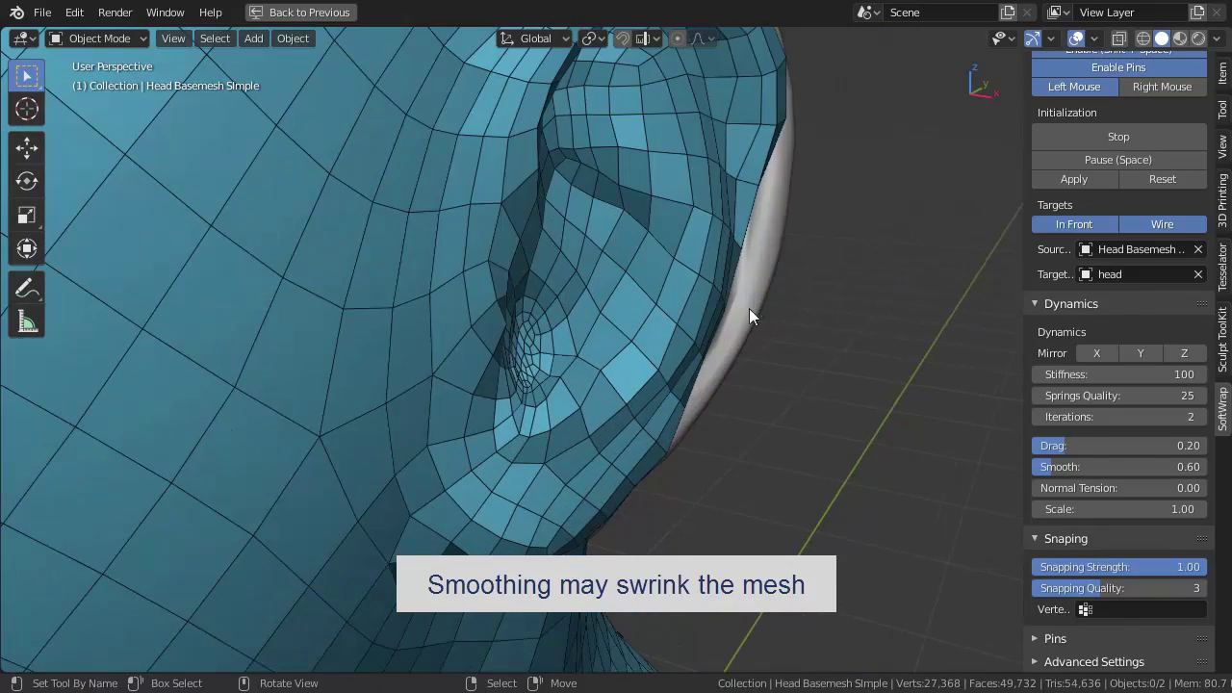
{"action": "middle_click_drag", "start_coordinate": [742, 254], "coordinate": [734, 245], "text": "shift"}
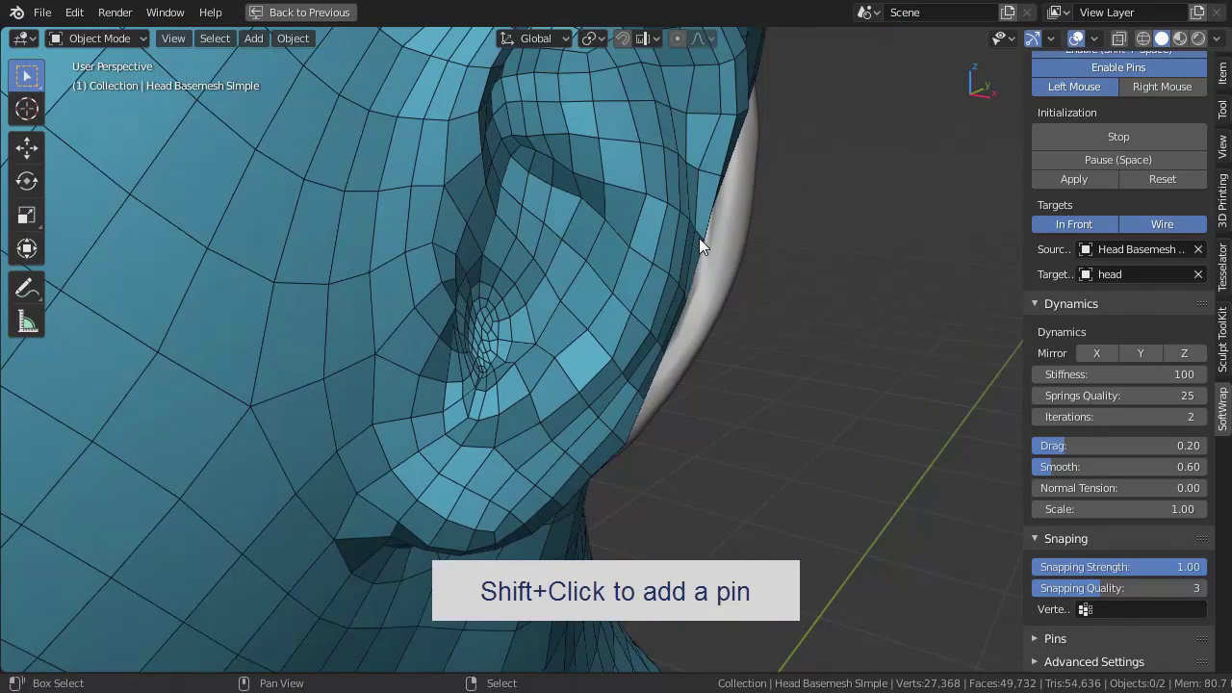
{"action": "left_click", "coordinate": [699, 238], "text": "shift"}
{"action": "key", "text": "g"}
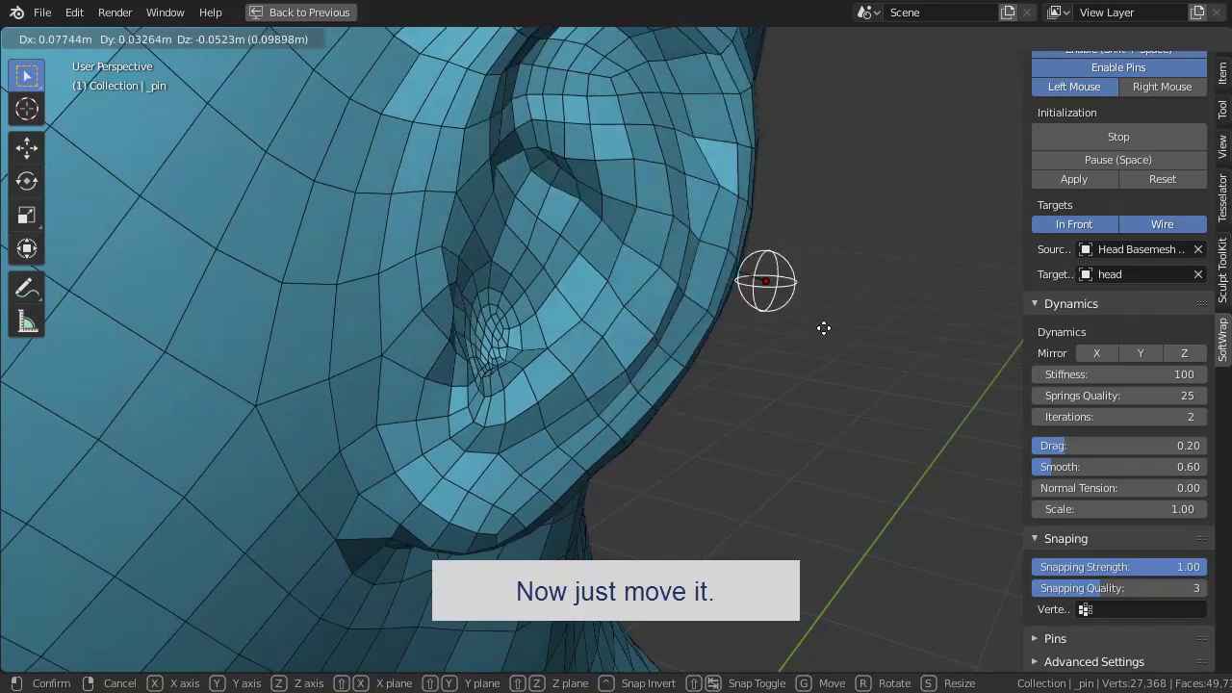
{"action": "left_click", "coordinate": [776, 308]}
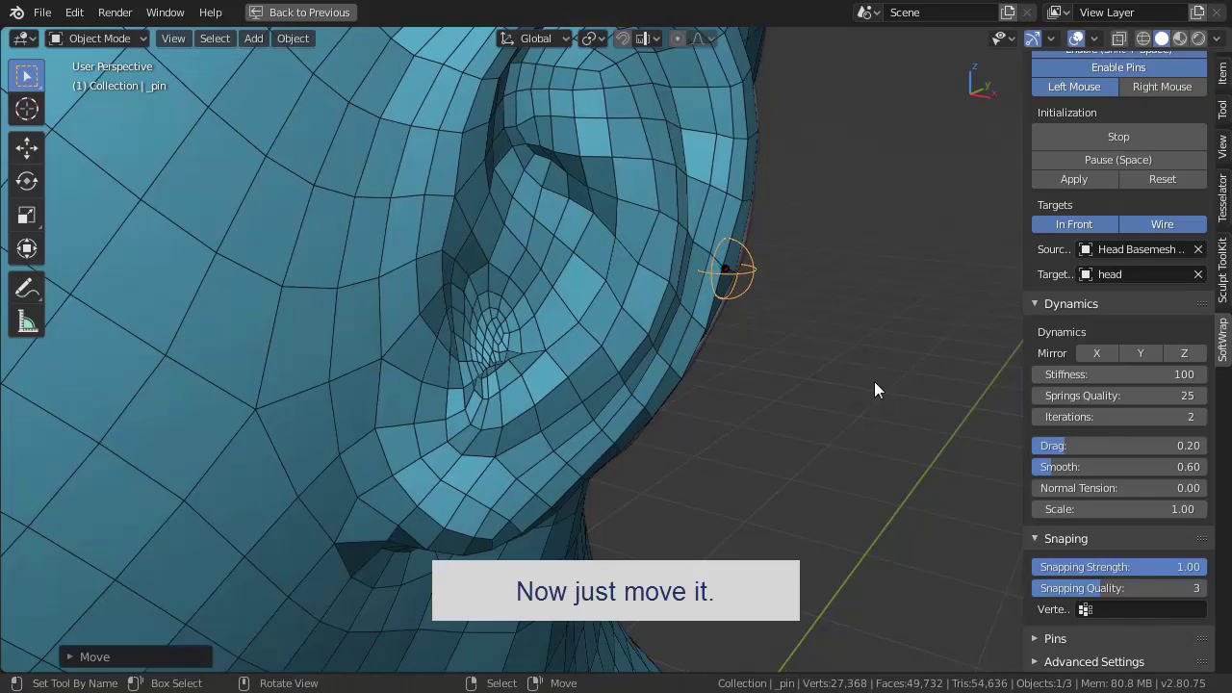
Step: Add a second pin, _pin.001, on the other ear's edge
{"action": "scroll", "coordinate": [872, 382], "scroll_direction": "down", "scroll_amount": 5}
{"action": "mouse_move", "coordinate": [864, 385]}
{"action": "middle_mouse_down"}
{"action": "mouse_move", "coordinate": [409, 510]}
{"action": "mouse_move", "coordinate": [501, 492]}
{"action": "mouse_move", "coordinate": [390, 488]}
{"action": "middle_mouse_up"}
{"action": "scroll", "coordinate": [501, 492], "scroll_direction": "up", "scroll_amount": 3}
{"action": "scroll", "coordinate": [390, 488], "scroll_direction": "up", "scroll_amount": 2}
{"action": "middle_click_drag", "start_coordinate": [212, 444], "coordinate": [293, 445]}
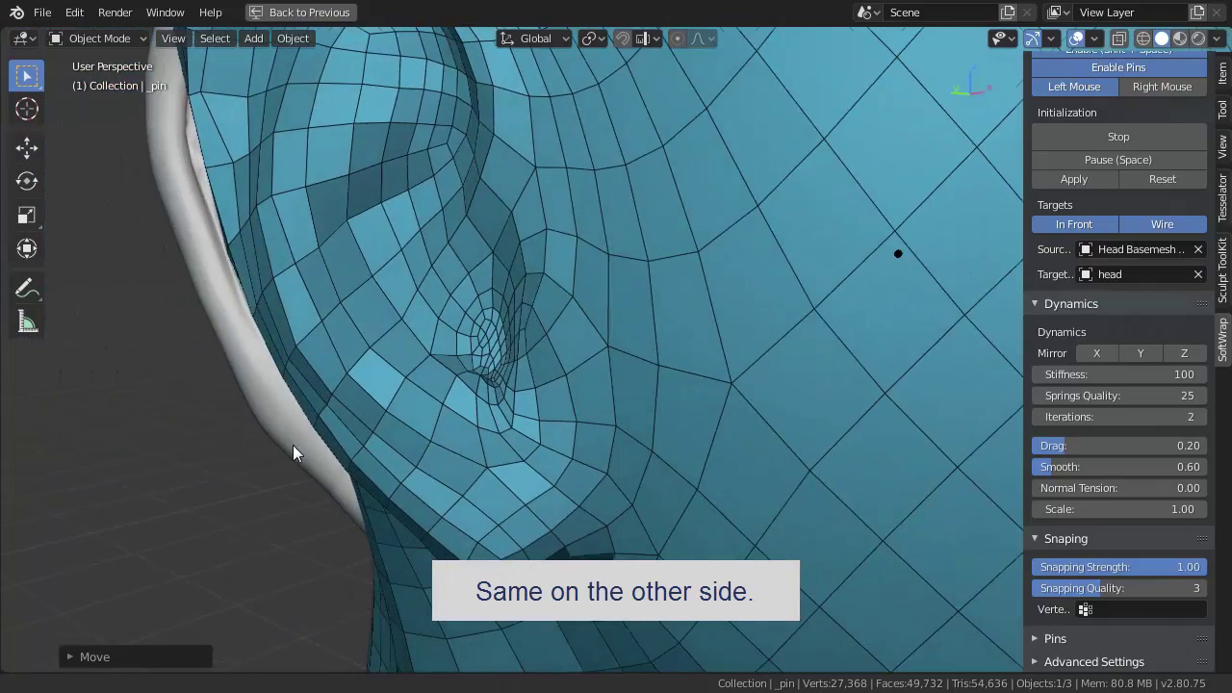
{"action": "left_click_drag", "start_coordinate": [252, 313], "coordinate": [202, 325]}
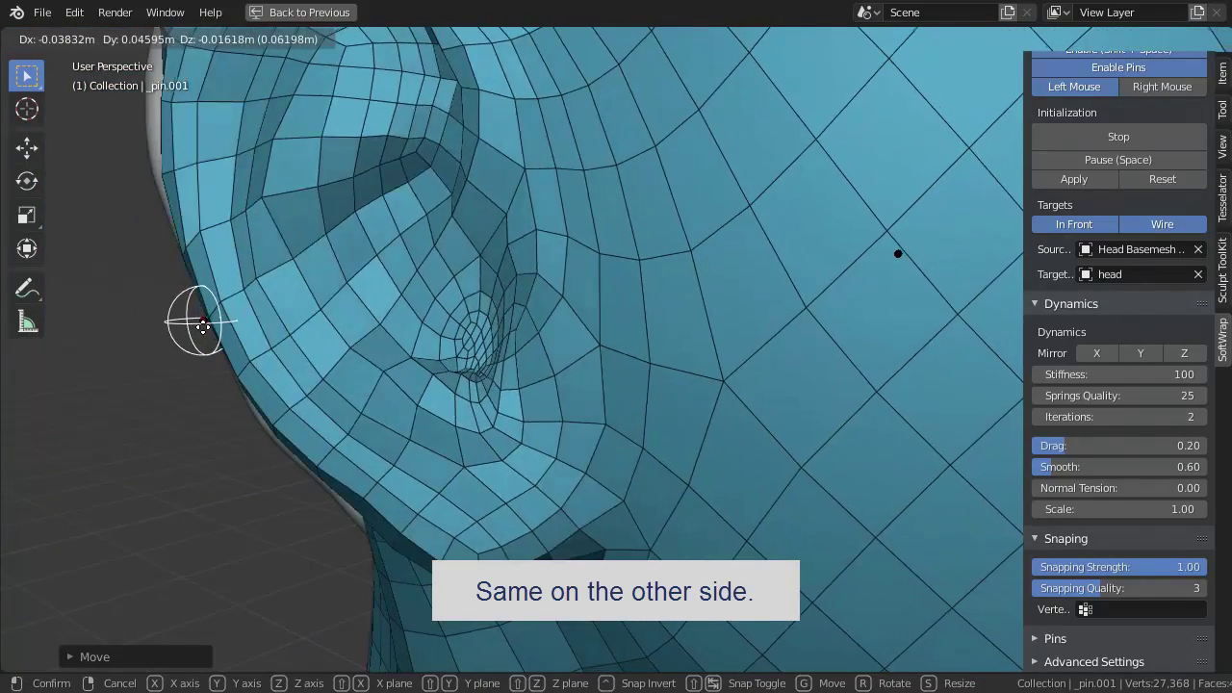
{"action": "mouse_move", "coordinate": [541, 432]}
{"action": "middle_mouse_down"}
{"action": "mouse_move", "coordinate": [493, 400]}
{"action": "mouse_move", "coordinate": [505, 442]}
{"action": "mouse_move", "coordinate": [476, 442]}
{"action": "mouse_move", "coordinate": [644, 461]}
{"action": "mouse_move", "coordinate": [552, 457]}
{"action": "middle_mouse_up"}
{"action": "scroll", "coordinate": [476, 443], "scroll_direction": "down", "scroll_amount": 8}
{"action": "scroll", "coordinate": [549, 457], "scroll_direction": "up", "scroll_amount": 2}
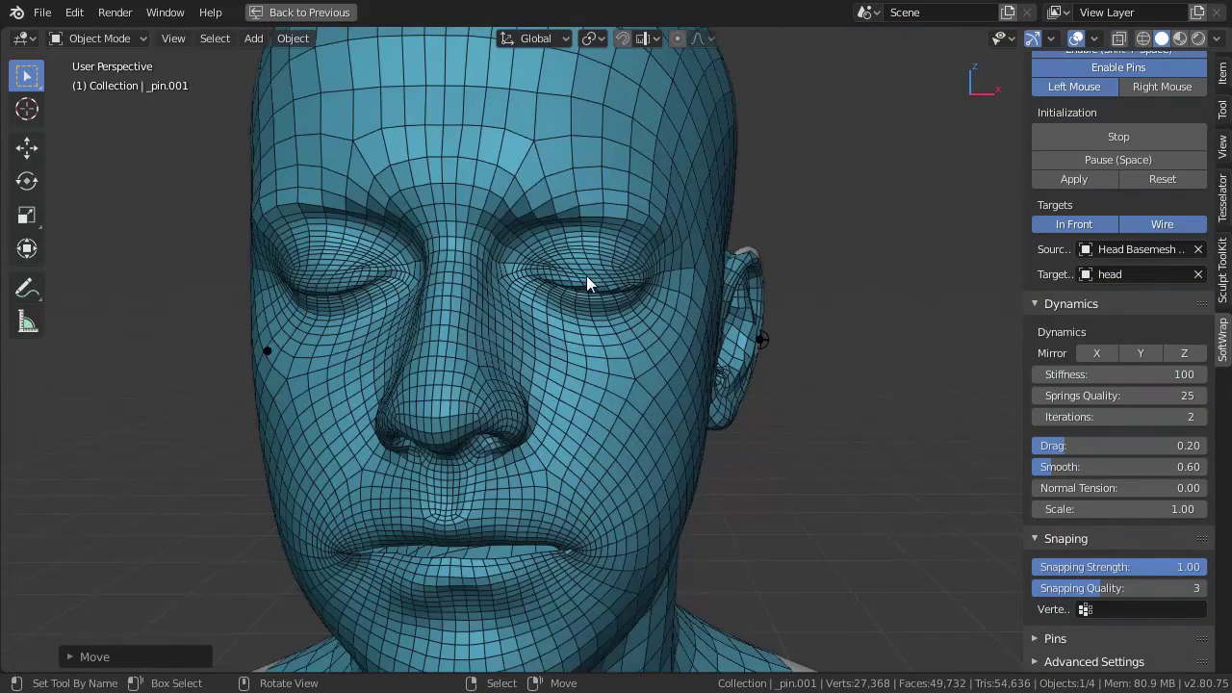
Step: Select Head Basemesh Simple and switch it into Sculpt Mode
{"action": "scroll", "coordinate": [586, 276], "scroll_direction": "up", "scroll_amount": 2}
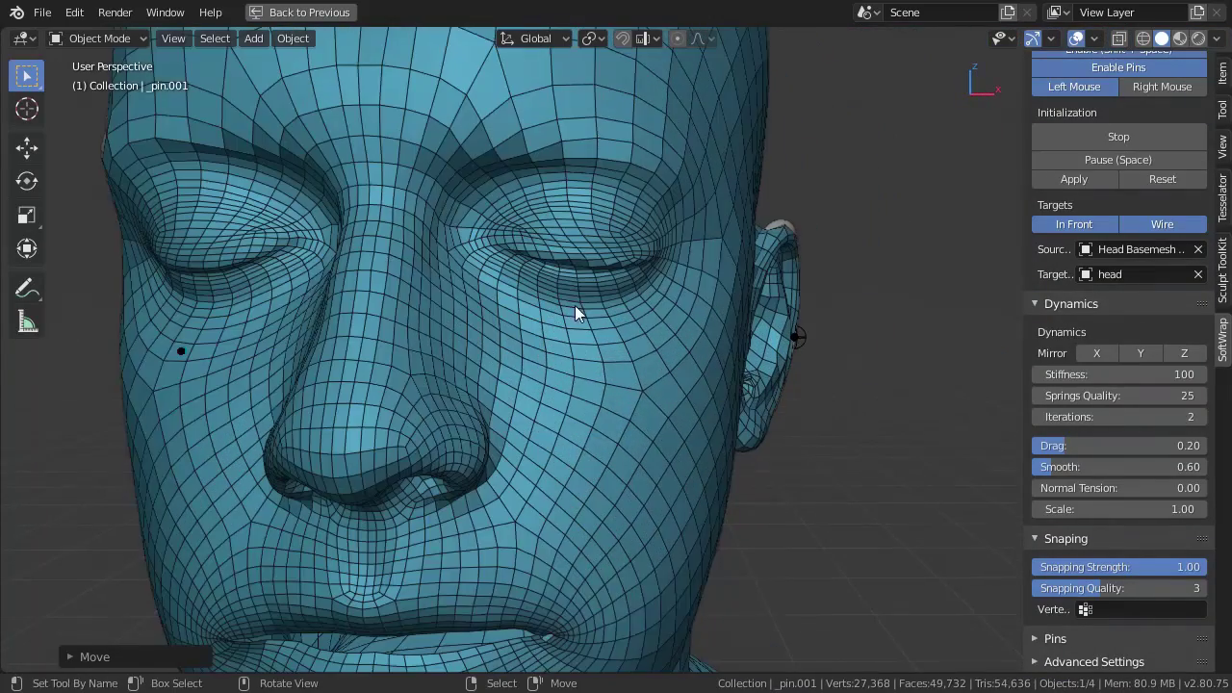
{"action": "left_click", "coordinate": [639, 181]}
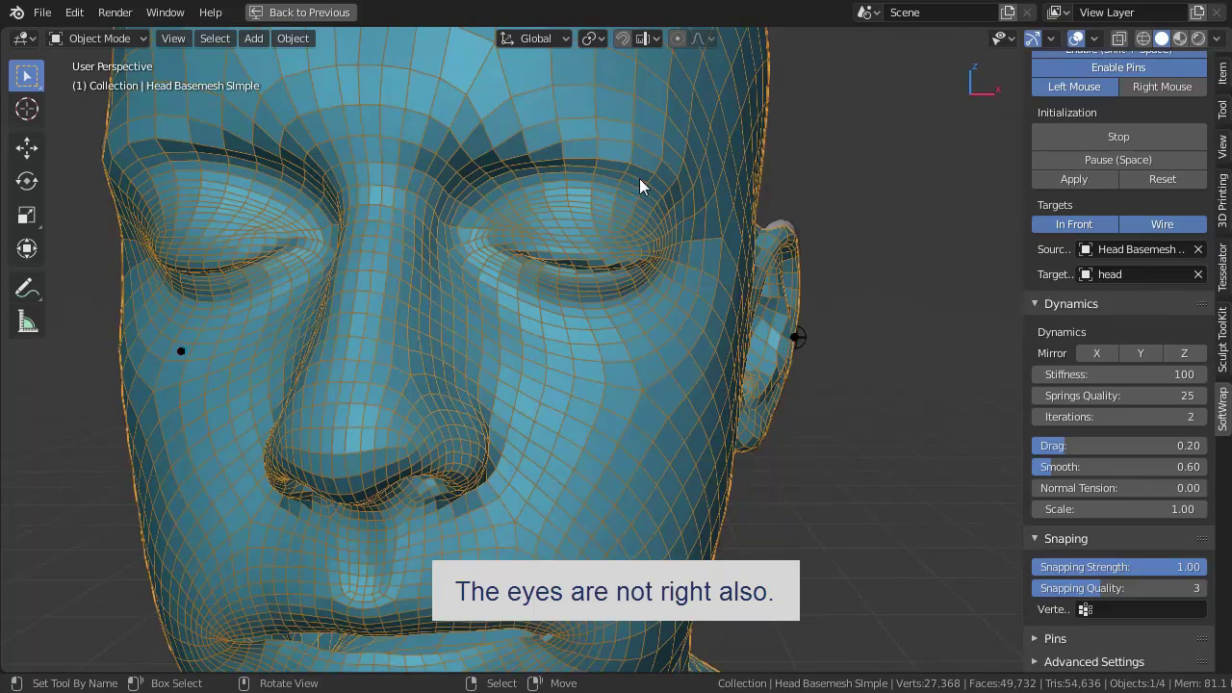
{"action": "key", "text": "Tab"}
{"action": "scroll", "coordinate": [619, 324], "scroll_direction": "up", "scroll_amount": 3}
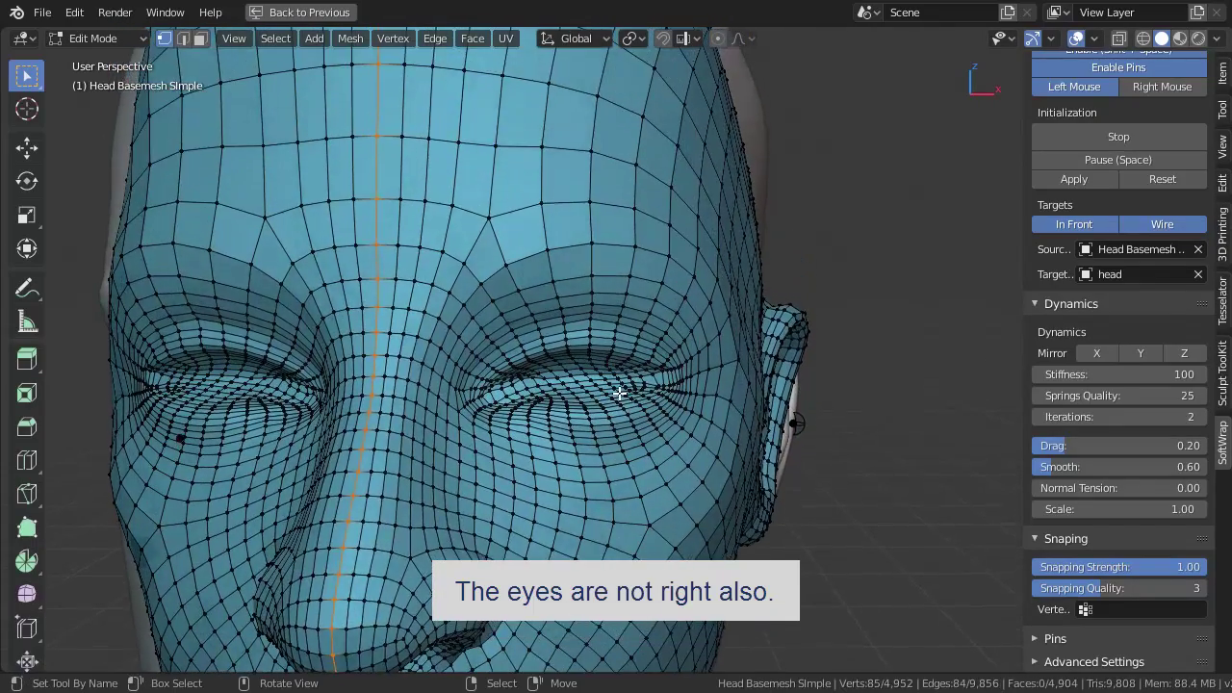
{"action": "scroll", "coordinate": [619, 324], "scroll_direction": "up", "scroll_amount": 3}
{"action": "key", "text": "Tab"}
{"action": "scroll", "coordinate": [642, 391], "scroll_direction": "up", "scroll_amount": 2}
{"action": "key", "text": "ctrl+Tab"}
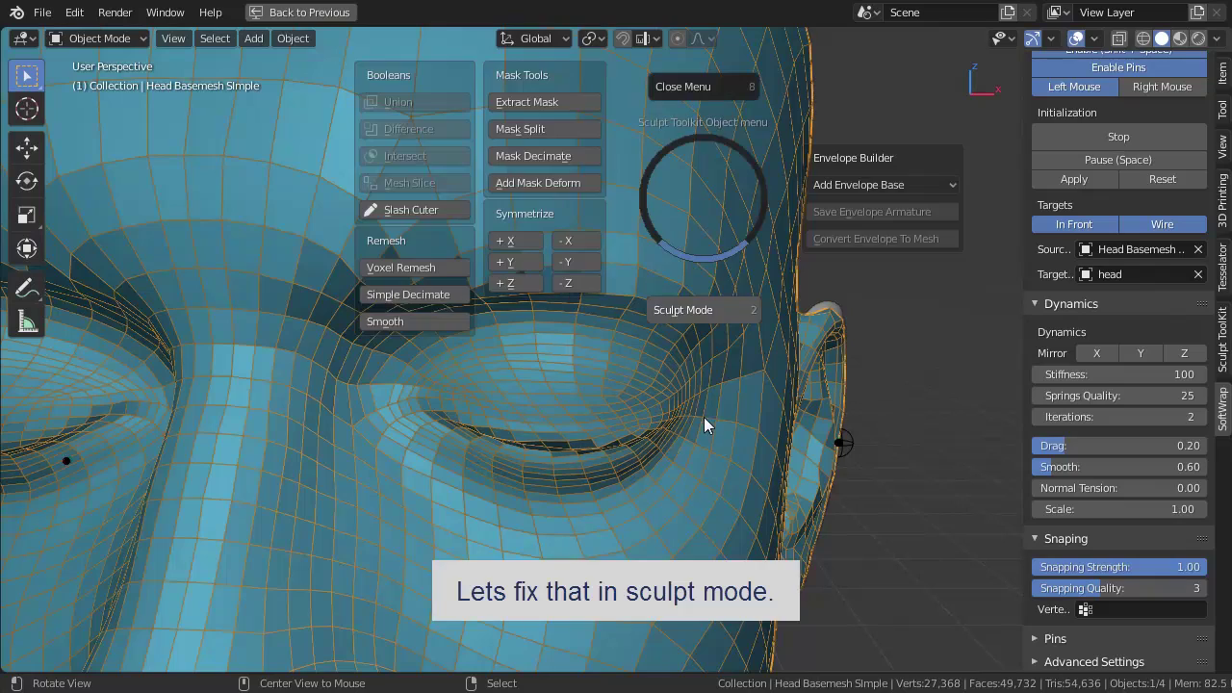
{"action": "left_click", "coordinate": [688, 382]}
Step: Resize the brush and smooth the eye corner and surrounding eye region
{"action": "key", "text": "f"}
{"action": "left_click", "coordinate": [488, 413]}
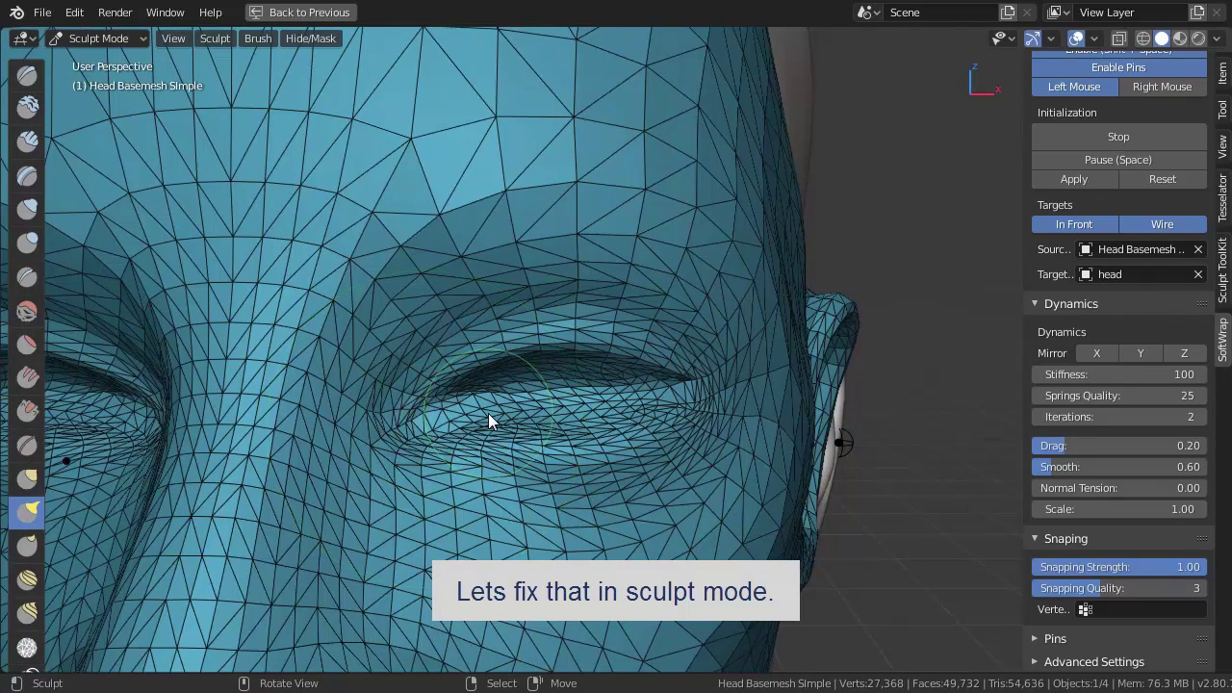
{"action": "mouse_move", "coordinate": [412, 473]}
{"action": "left_mouse_down"}
{"action": "mouse_move", "coordinate": [672, 430]}
{"action": "mouse_move", "coordinate": [582, 442]}
{"action": "left_mouse_up"}
{"action": "mouse_move", "coordinate": [694, 433]}
{"action": "left_mouse_down"}
{"action": "mouse_move", "coordinate": [448, 440]}
{"action": "mouse_move", "coordinate": [691, 434]}
{"action": "mouse_move", "coordinate": [581, 455]}
{"action": "mouse_move", "coordinate": [661, 491]}
{"action": "mouse_move", "coordinate": [468, 498]}
{"action": "mouse_move", "coordinate": [624, 527]}
{"action": "left_mouse_up"}
{"action": "scroll", "coordinate": [623, 528], "scroll_direction": "down", "scroll_amount": 4}
{"action": "middle_click_drag", "start_coordinate": [705, 517], "coordinate": [636, 487]}
Step: Set the brush radius to 145 and sculpt across the upper eye area
{"action": "key", "text": "f"}
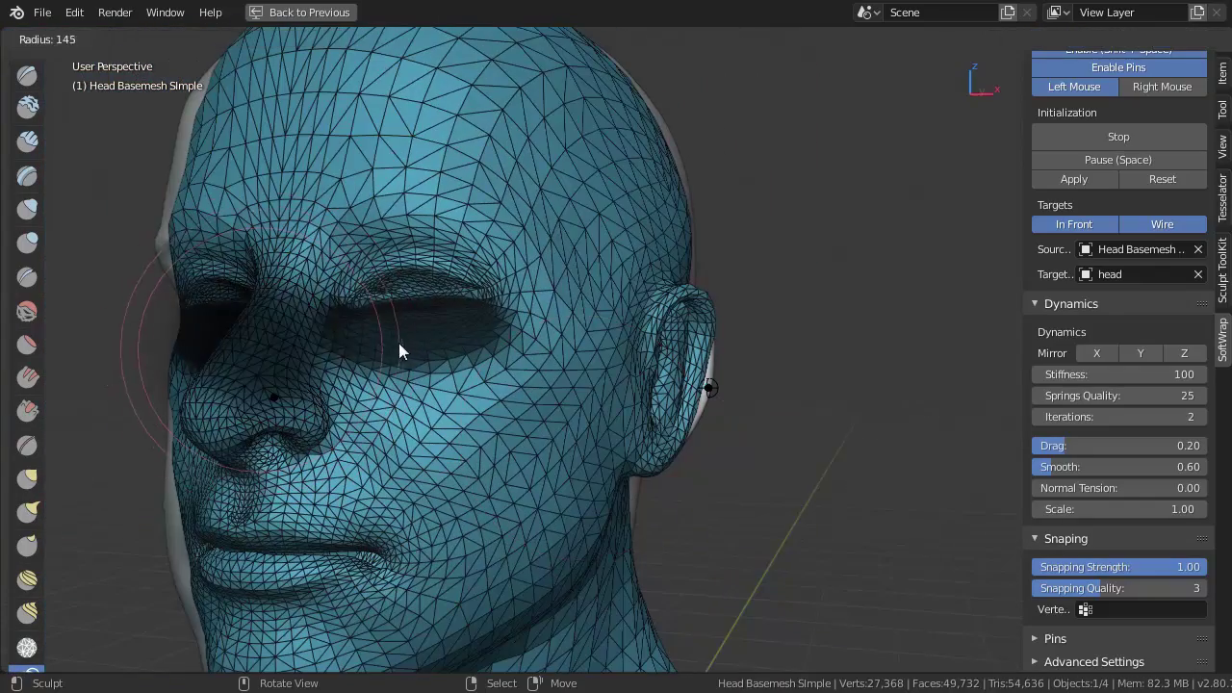
{"action": "left_click", "coordinate": [399, 343]}
{"action": "scroll", "coordinate": [351, 264], "scroll_direction": "up", "scroll_amount": 2}
{"action": "scroll", "coordinate": [395, 299], "scroll_direction": "up", "scroll_amount": 3}
{"action": "scroll", "coordinate": [466, 326], "scroll_direction": "up", "scroll_amount": 2}
{"action": "middle_click_drag", "start_coordinate": [466, 326], "coordinate": [674, 366]}
{"action": "mouse_move", "coordinate": [801, 385]}
{"action": "left_mouse_down"}
{"action": "mouse_move", "coordinate": [509, 146]}
{"action": "mouse_move", "coordinate": [150, 392]}
{"action": "mouse_move", "coordinate": [270, 199]}
{"action": "mouse_move", "coordinate": [740, 186]}
{"action": "mouse_move", "coordinate": [797, 481]}
{"action": "mouse_move", "coordinate": [487, 125]}
{"action": "mouse_move", "coordinate": [128, 412]}
{"action": "left_mouse_up"}
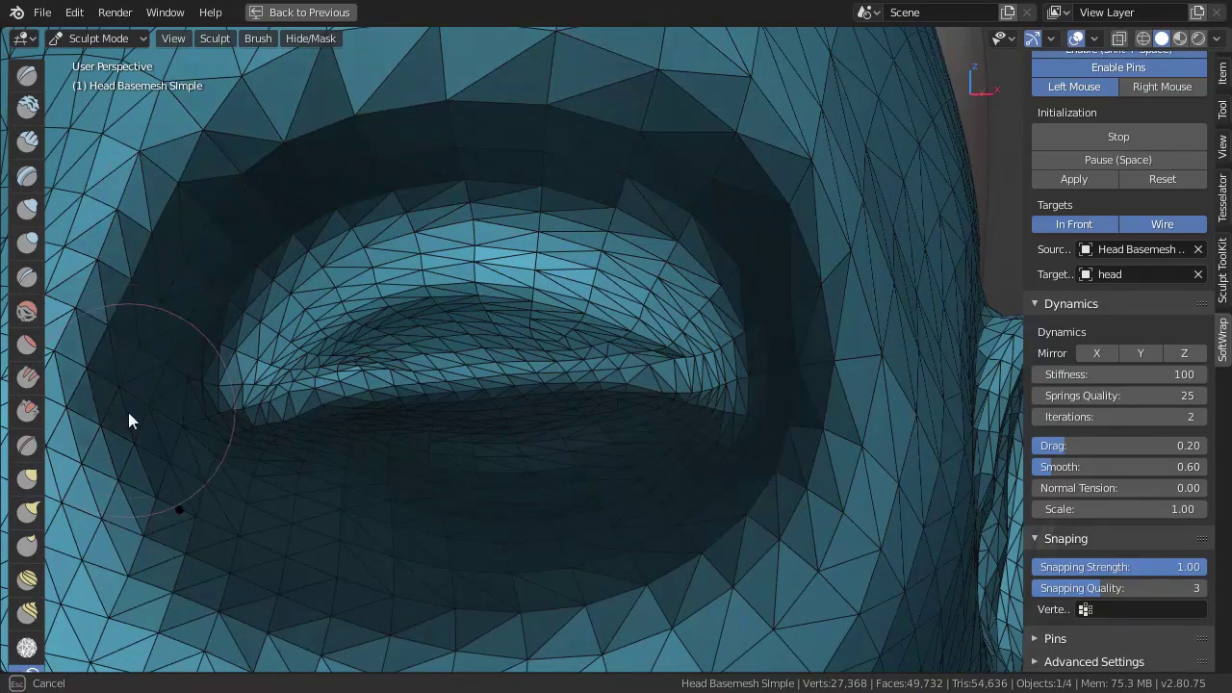
Step: Enlarge the brush and sculpt the mesh above and around the eye
{"action": "key", "text": "f"}
{"action": "left_click", "coordinate": [402, 320]}
{"action": "scroll", "coordinate": [401, 321], "scroll_direction": "down", "scroll_amount": 4}
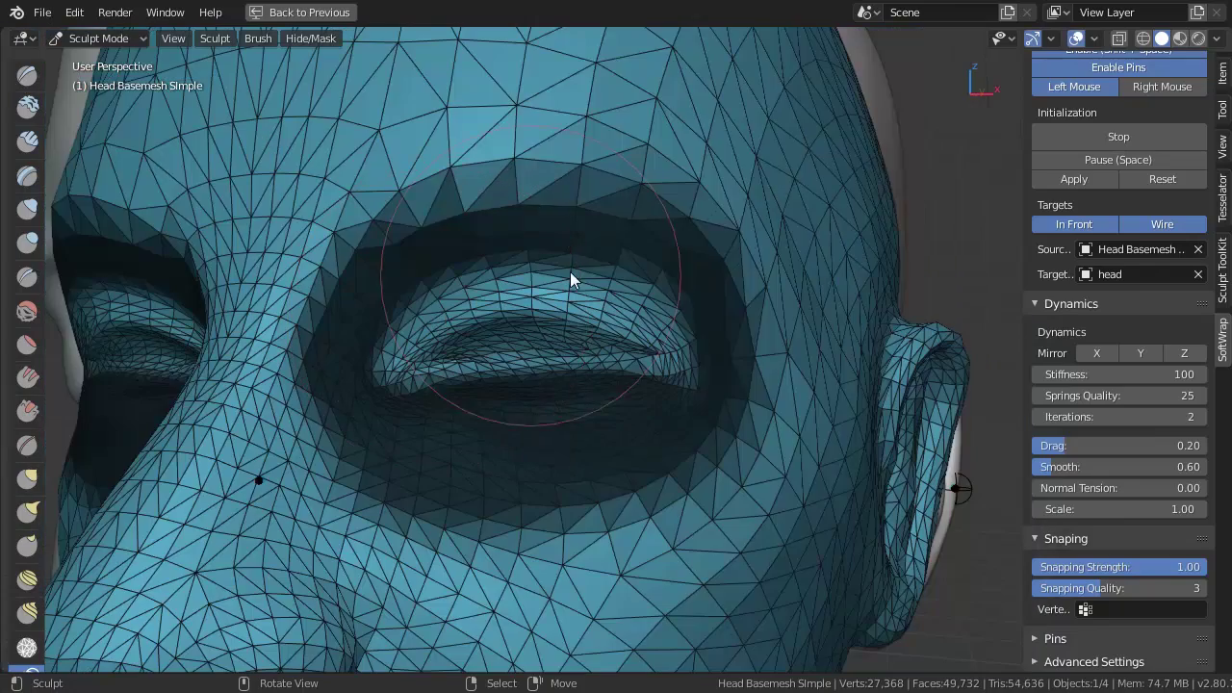
{"action": "mouse_move", "coordinate": [572, 275]}
{"action": "left_mouse_down"}
{"action": "mouse_move", "coordinate": [435, 135]}
{"action": "mouse_move", "coordinate": [469, 138]}
{"action": "mouse_move", "coordinate": [778, 288]}
{"action": "mouse_move", "coordinate": [782, 344]}
{"action": "left_mouse_up"}
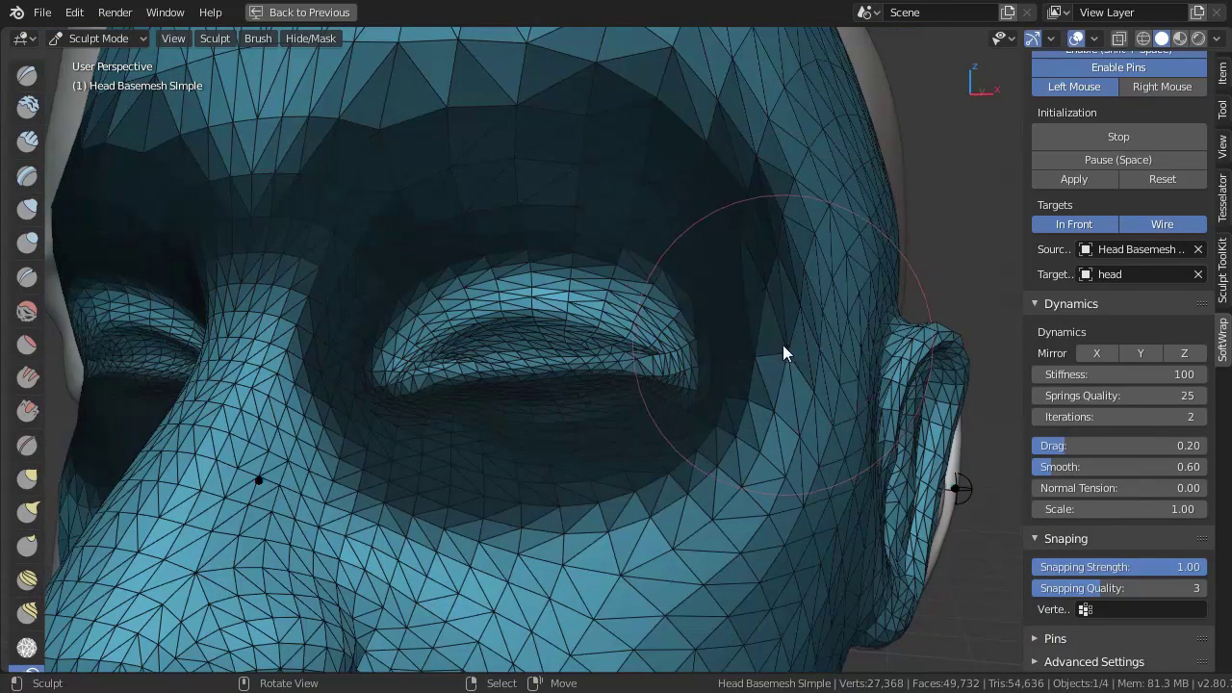
Step: Pull the upper eyelid with an enlarged Snake Hook brush, then undo the bulge
{"action": "key", "text": "k"}
{"action": "key", "text": "f"}
{"action": "left_click", "coordinate": [592, 303]}
{"action": "mouse_move", "coordinate": [620, 328]}
{"action": "left_mouse_down"}
{"action": "mouse_move", "coordinate": [524, 291]}
{"action": "mouse_move", "coordinate": [522, 318]}
{"action": "mouse_move", "coordinate": [625, 321]}
{"action": "mouse_move", "coordinate": [454, 315]}
{"action": "mouse_move", "coordinate": [509, 323]}
{"action": "mouse_move", "coordinate": [512, 338]}
{"action": "mouse_move", "coordinate": [531, 295]}
{"action": "mouse_move", "coordinate": [578, 286]}
{"action": "mouse_move", "coordinate": [500, 294]}
{"action": "left_mouse_up"}
{"action": "key", "text": "ctrl+z"}
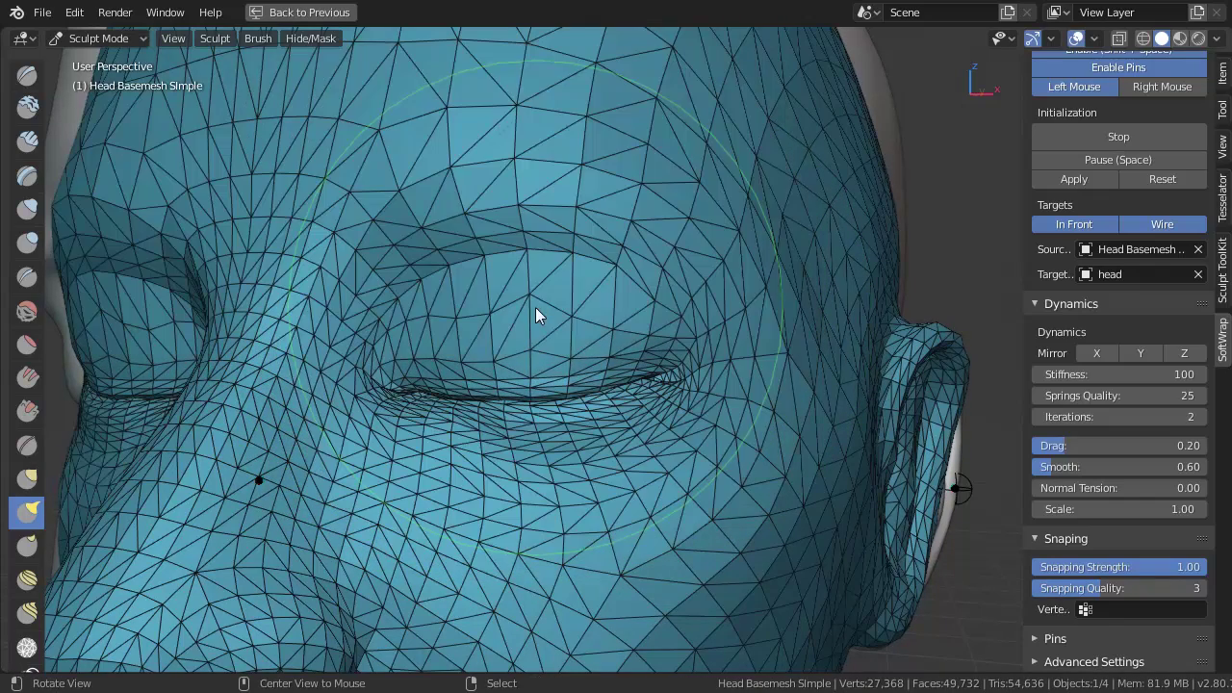
Step: Smooth the upper eyelid with a brush radius of 79
{"action": "key", "text": "f"}
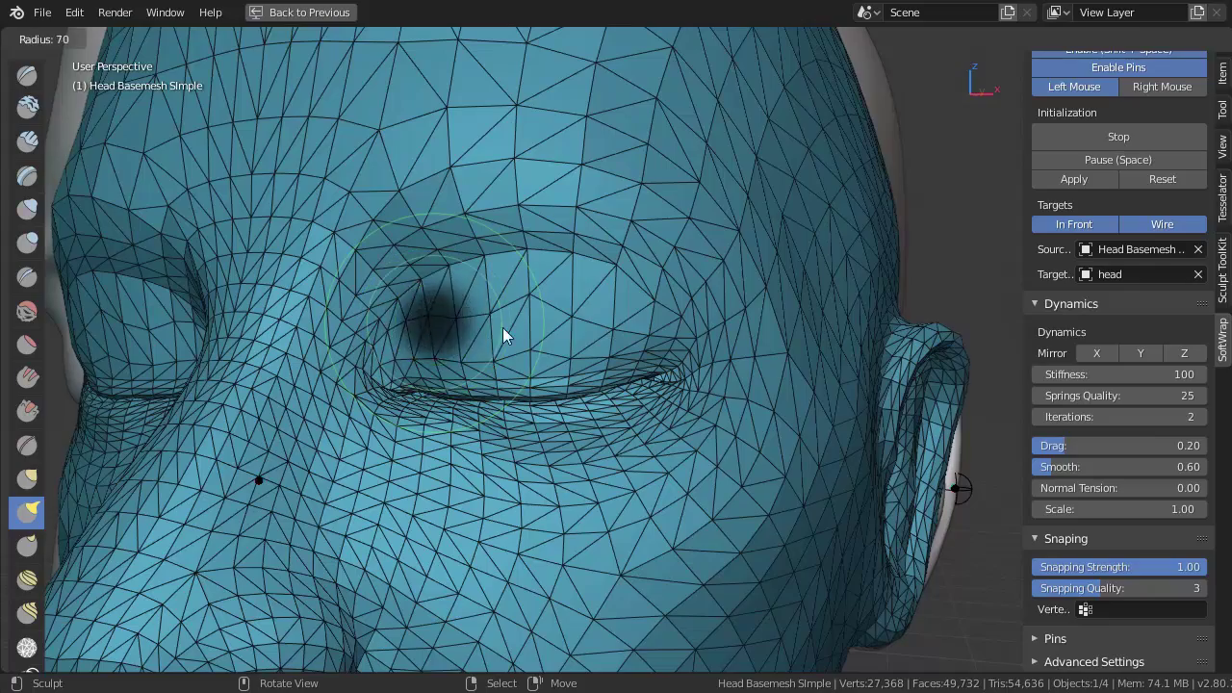
{"action": "left_click", "coordinate": [503, 332]}
{"action": "mouse_move", "coordinate": [401, 341]}
{"action": "left_mouse_down"}
{"action": "mouse_move", "coordinate": [642, 324]}
{"action": "mouse_move", "coordinate": [491, 287]}
{"action": "mouse_move", "coordinate": [407, 299]}
{"action": "mouse_move", "coordinate": [663, 302]}
{"action": "mouse_move", "coordinate": [408, 276]}
{"action": "mouse_move", "coordinate": [590, 249]}
{"action": "mouse_move", "coordinate": [654, 210]}
{"action": "left_mouse_up"}
{"action": "scroll", "coordinate": [696, 275], "scroll_direction": "down", "scroll_amount": 4}
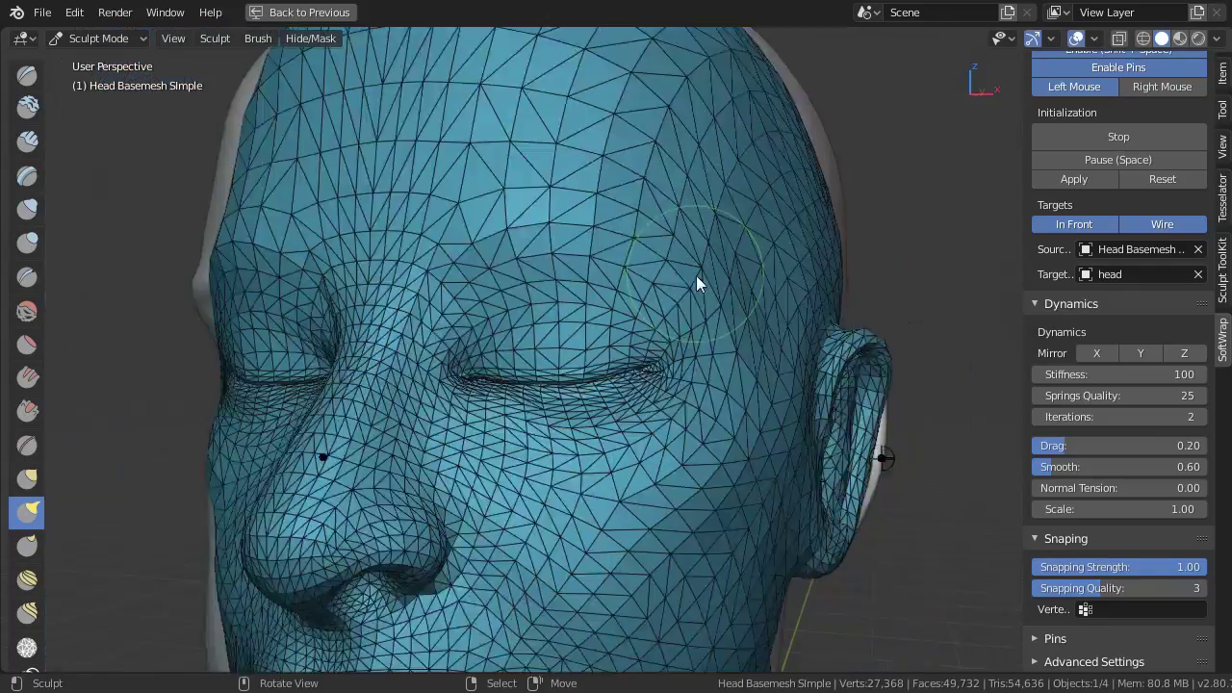
{"action": "mouse_move", "coordinate": [696, 276]}
{"action": "middle_mouse_down"}
{"action": "mouse_move", "coordinate": [798, 394]}
{"action": "mouse_move", "coordinate": [783, 394]}
{"action": "mouse_move", "coordinate": [815, 356]}
{"action": "middle_mouse_up"}
{"action": "scroll", "coordinate": [783, 393], "scroll_direction": "up", "scroll_amount": 2}
Step: Return the base mesh to Object Mode and deselect everything
{"action": "key", "text": "ctrl+Tab"}
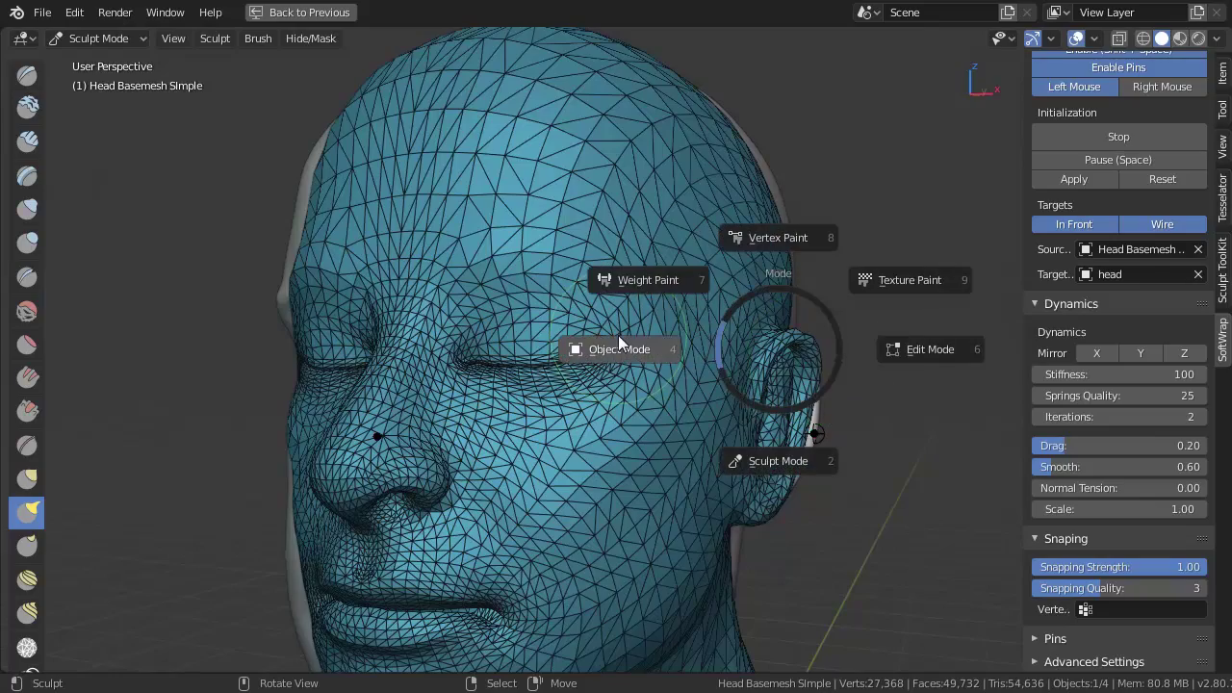
{"action": "left_click", "coordinate": [595, 349]}
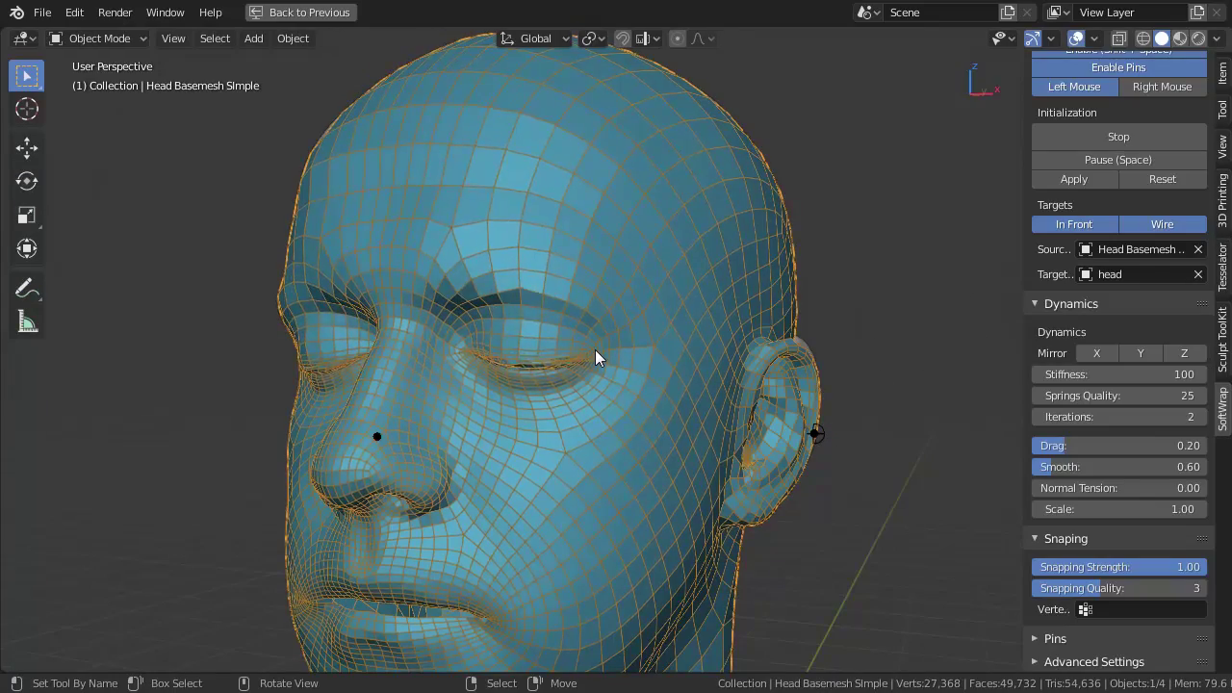
{"action": "scroll", "coordinate": [593, 349], "scroll_direction": "up", "scroll_amount": 2}
{"action": "scroll", "coordinate": [593, 349], "scroll_direction": "up", "scroll_amount": 2}
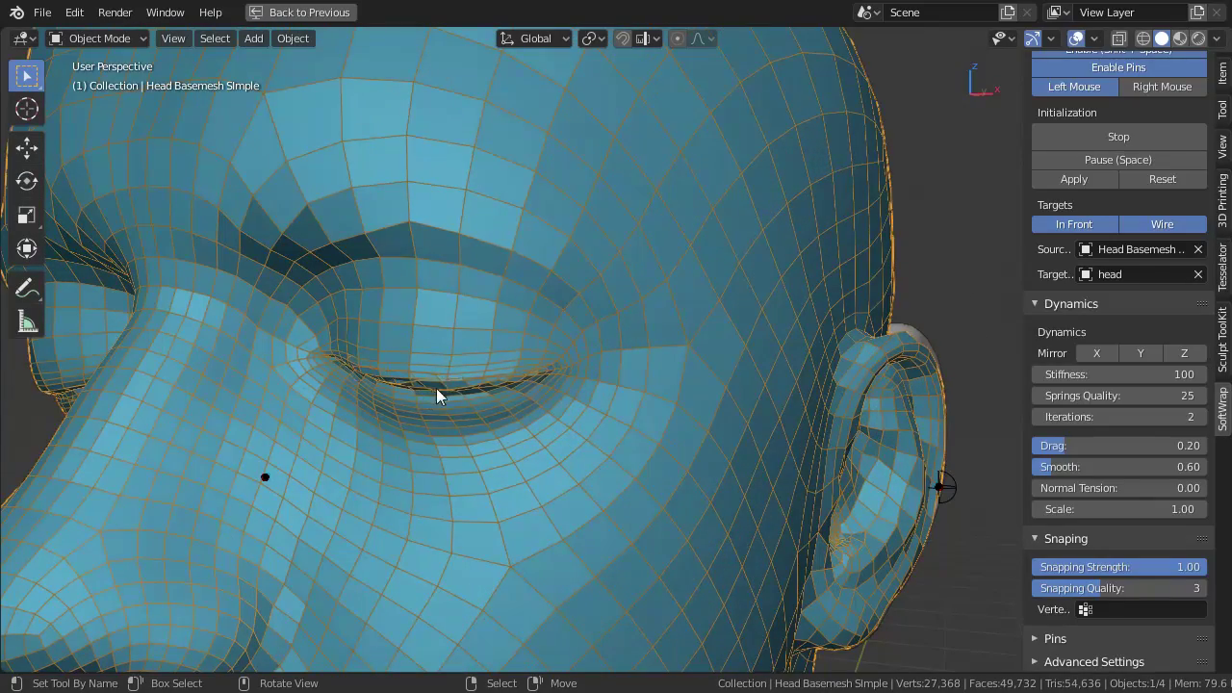
{"action": "middle_click_drag", "start_coordinate": [450, 390], "coordinate": [506, 457]}
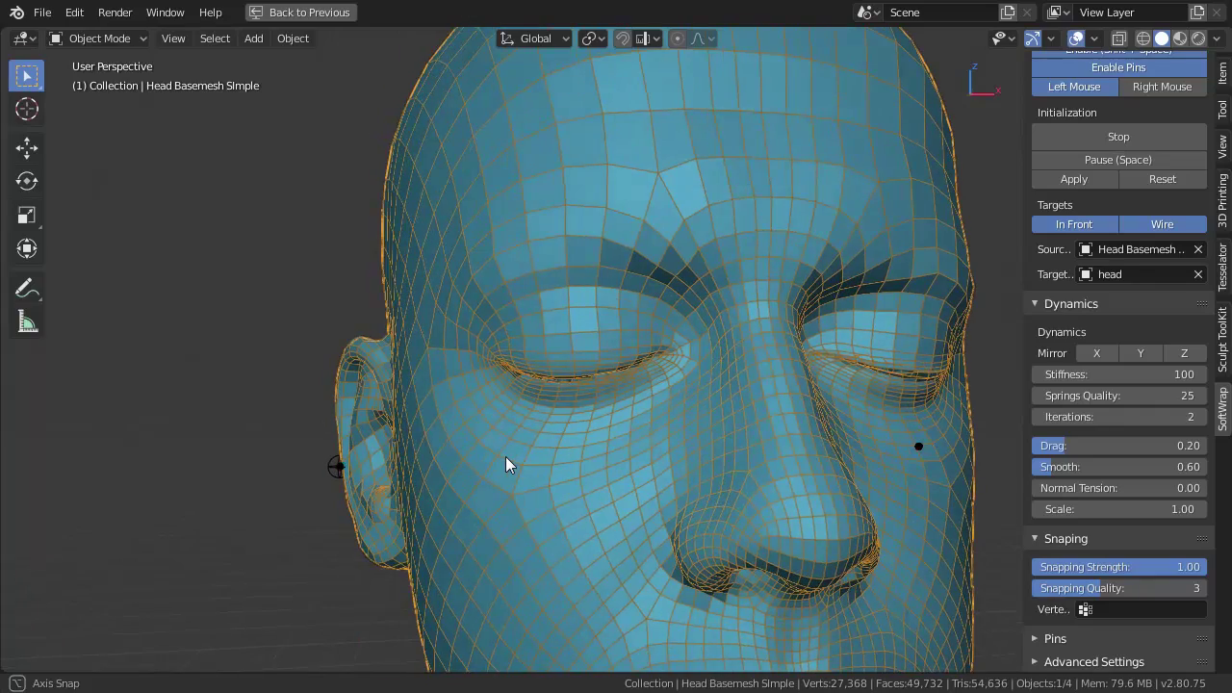
{"action": "key", "text": "alt+a"}
Step: Inspect the wrapped head from the front, three-quarter and below, then stop the SoftWrap simulation
{"action": "scroll", "coordinate": [506, 456], "scroll_direction": "down", "scroll_amount": 3}
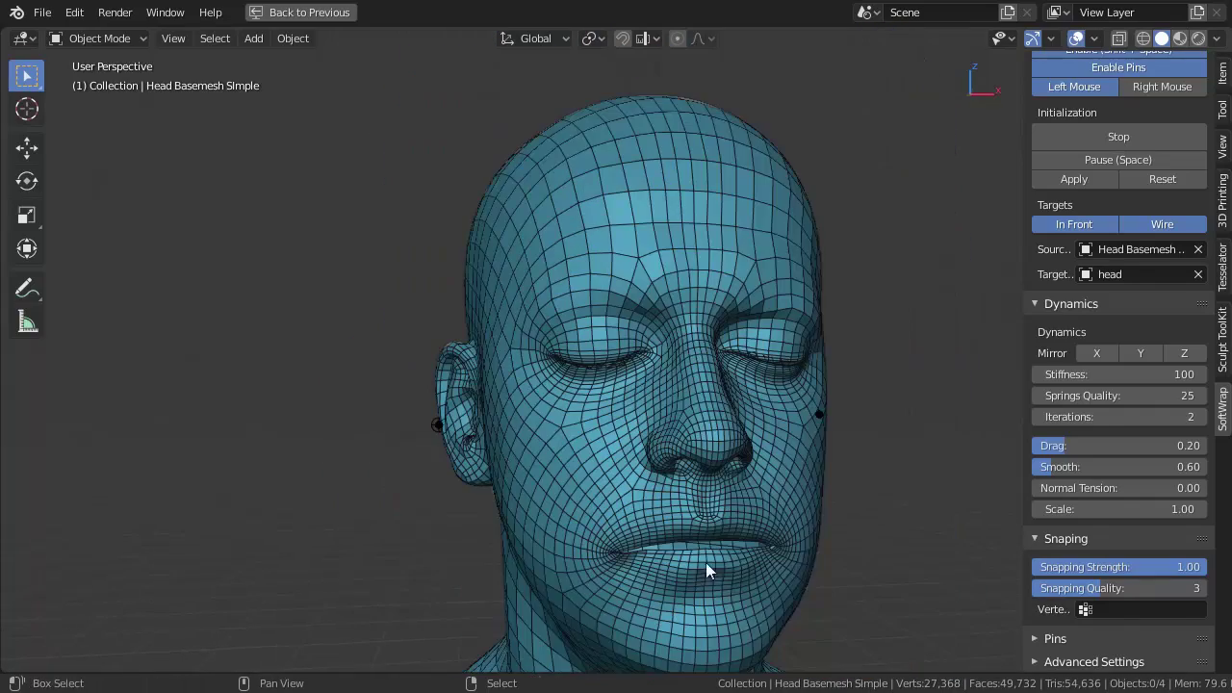
{"action": "middle_click_drag", "start_coordinate": [722, 604], "coordinate": [791, 516]}
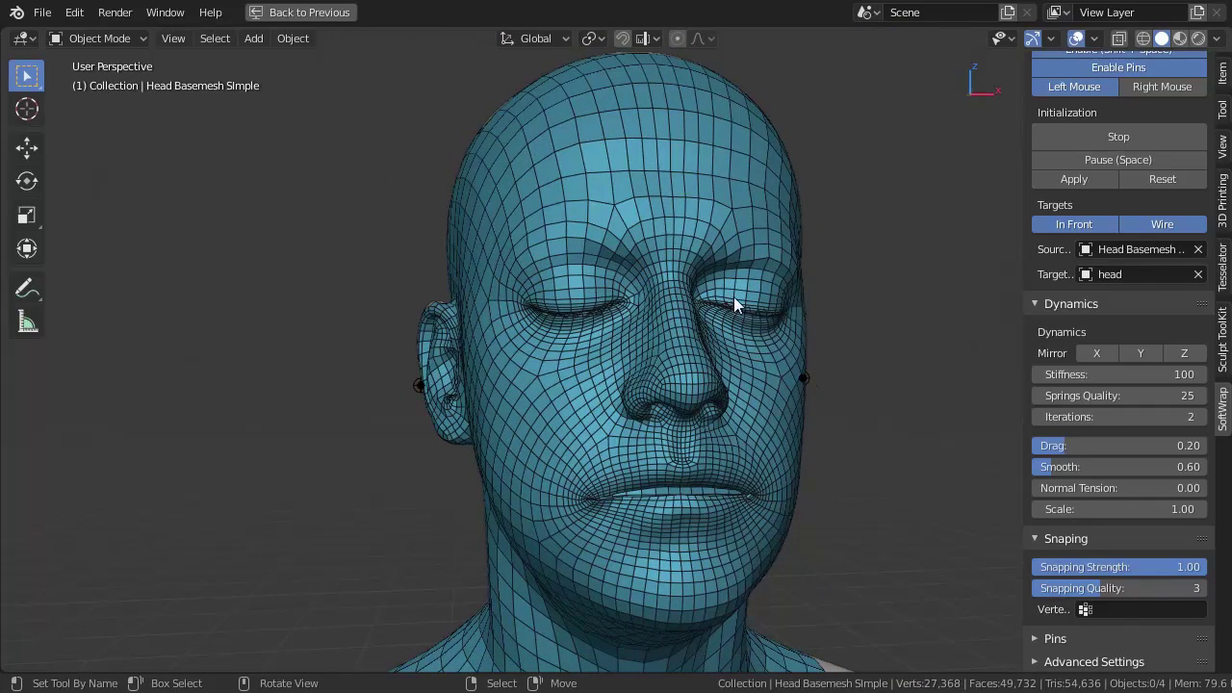
{"action": "middle_click_drag", "start_coordinate": [605, 350], "coordinate": [622, 522]}
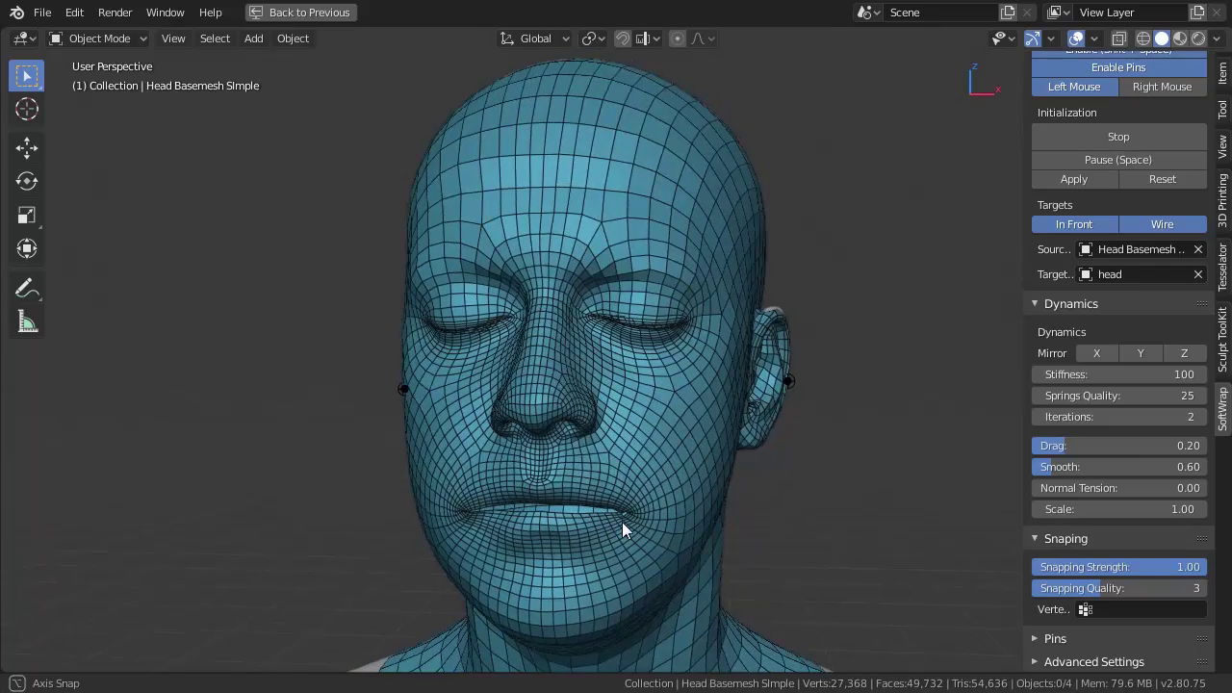
{"action": "scroll", "coordinate": [622, 522], "scroll_direction": "up", "scroll_amount": 3}
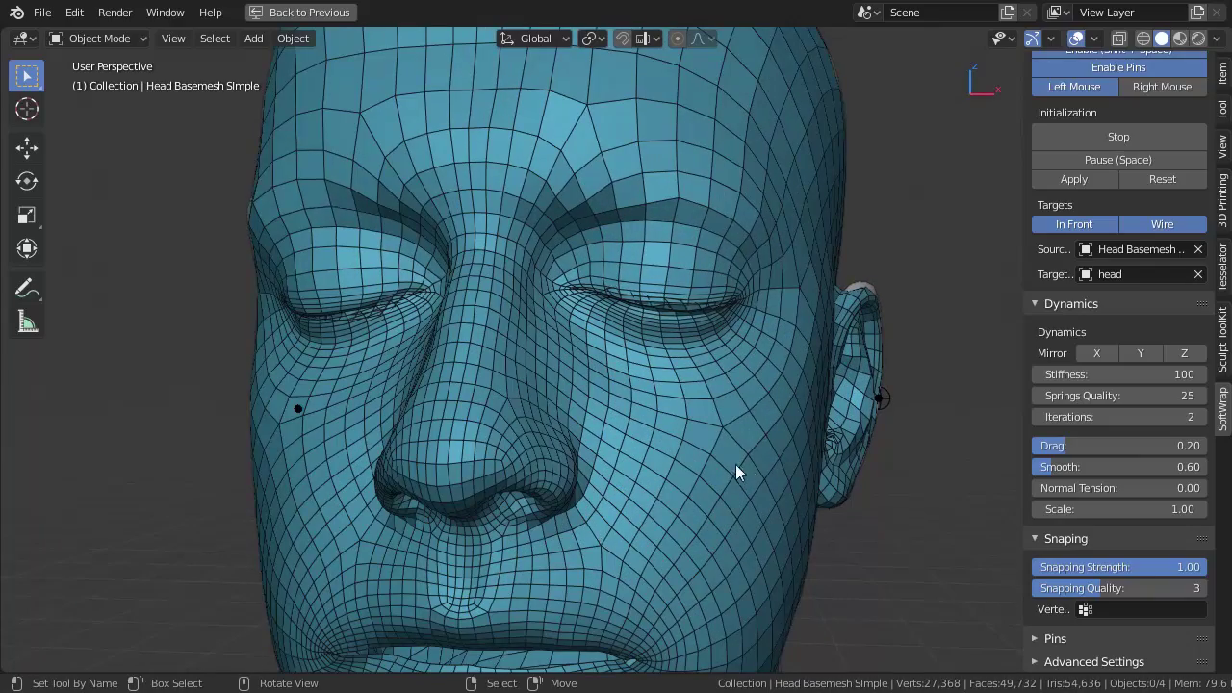
{"action": "middle_click_drag", "start_coordinate": [735, 464], "coordinate": [701, 472]}
{"action": "scroll", "coordinate": [463, 382], "scroll_direction": "up", "scroll_amount": 2}
{"action": "scroll", "coordinate": [449, 370], "scroll_direction": "up", "scroll_amount": 2}
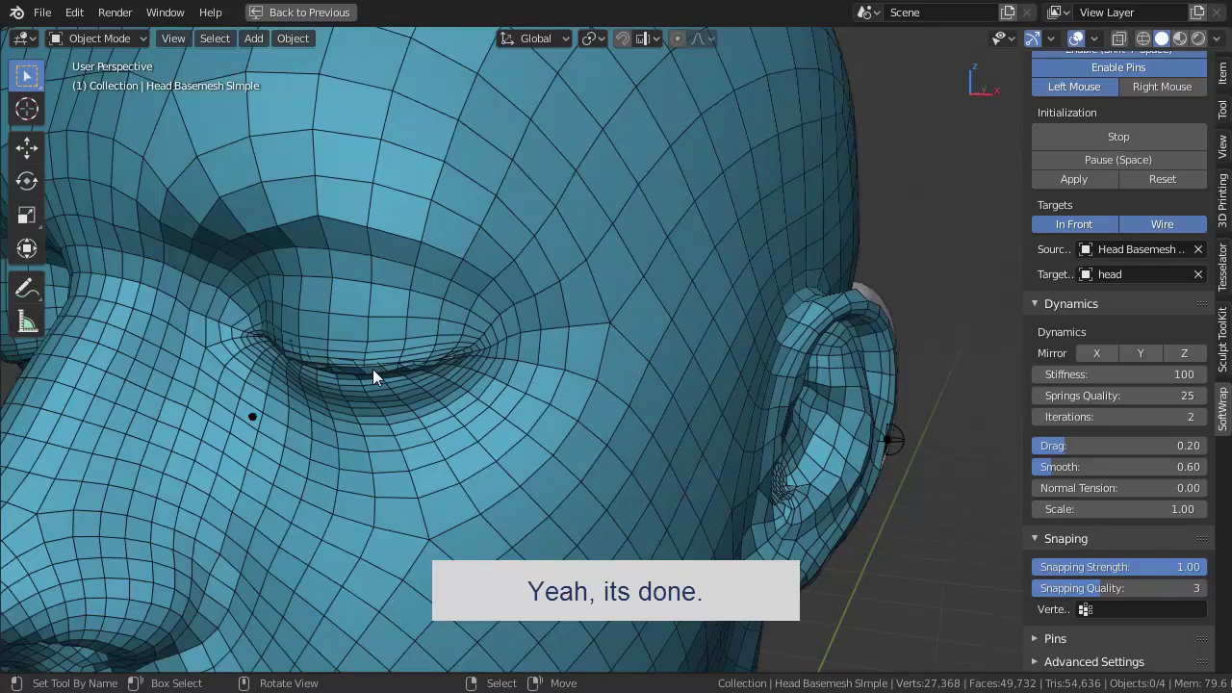
{"action": "scroll", "coordinate": [379, 369], "scroll_direction": "down", "scroll_amount": 3}
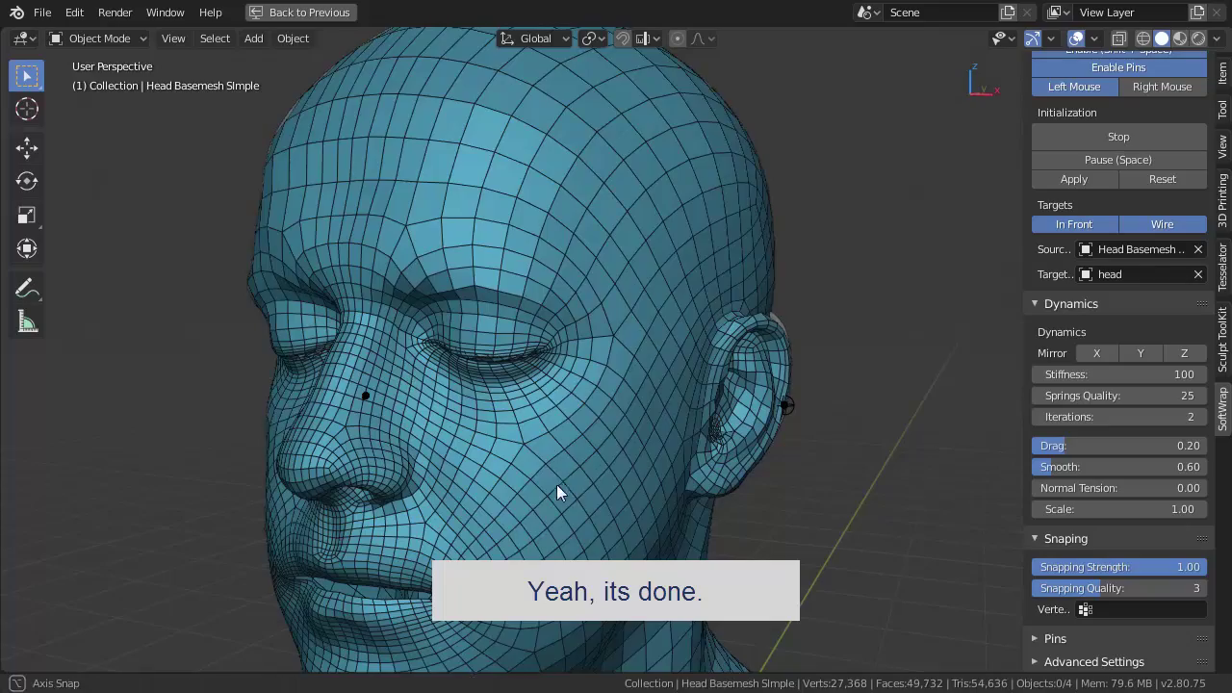
{"action": "middle_click_drag", "start_coordinate": [556, 484], "coordinate": [537, 444]}
{"action": "mouse_move", "coordinate": [525, 529]}
{"action": "middle_mouse_down"}
{"action": "mouse_move", "coordinate": [560, 410]}
{"action": "mouse_move", "coordinate": [645, 449]}
{"action": "middle_mouse_up"}
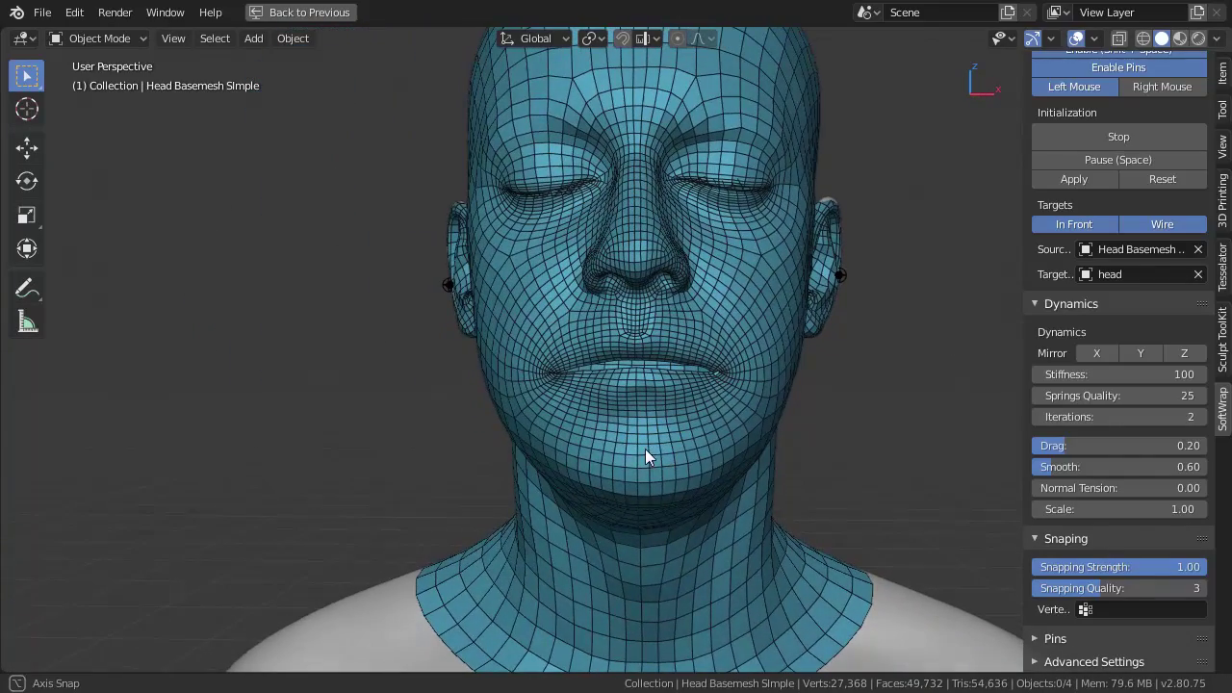
{"action": "left_click", "coordinate": [1155, 132]}
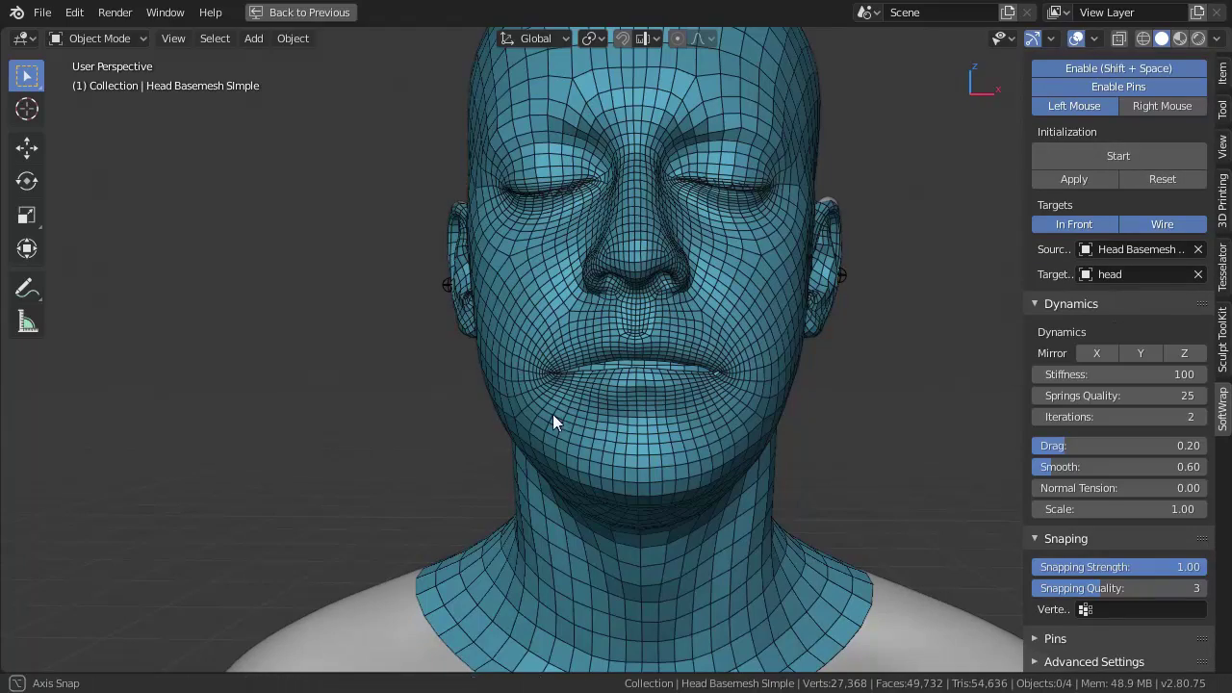